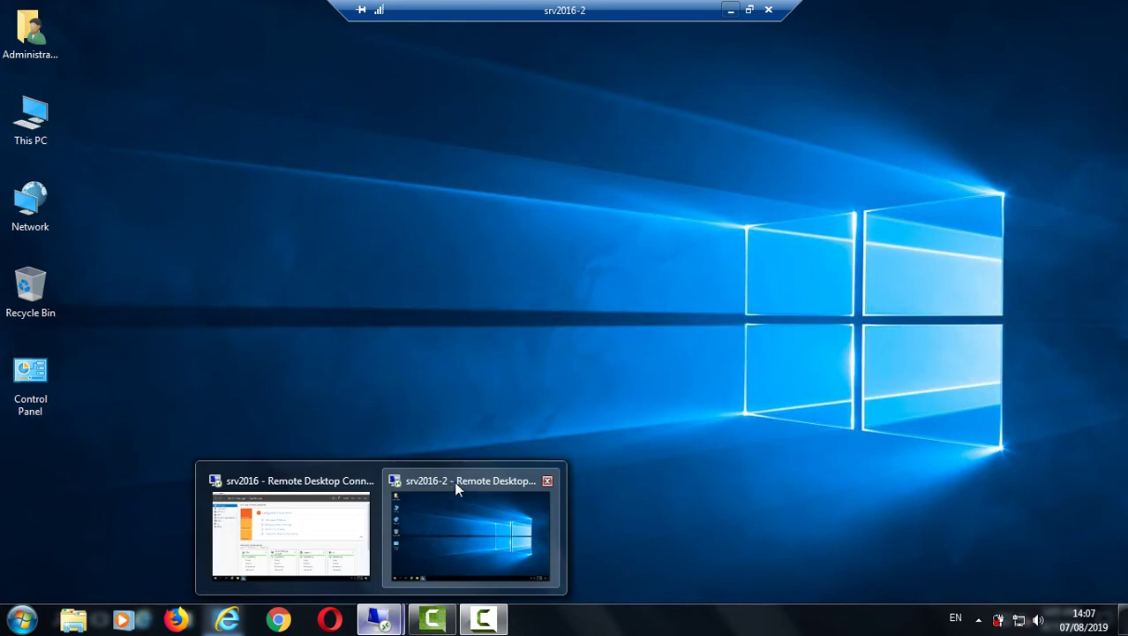
Bring up srv2016's Local Server page showing workgroup ICT and NIC1 at 172.16.60.48
click(287, 476)
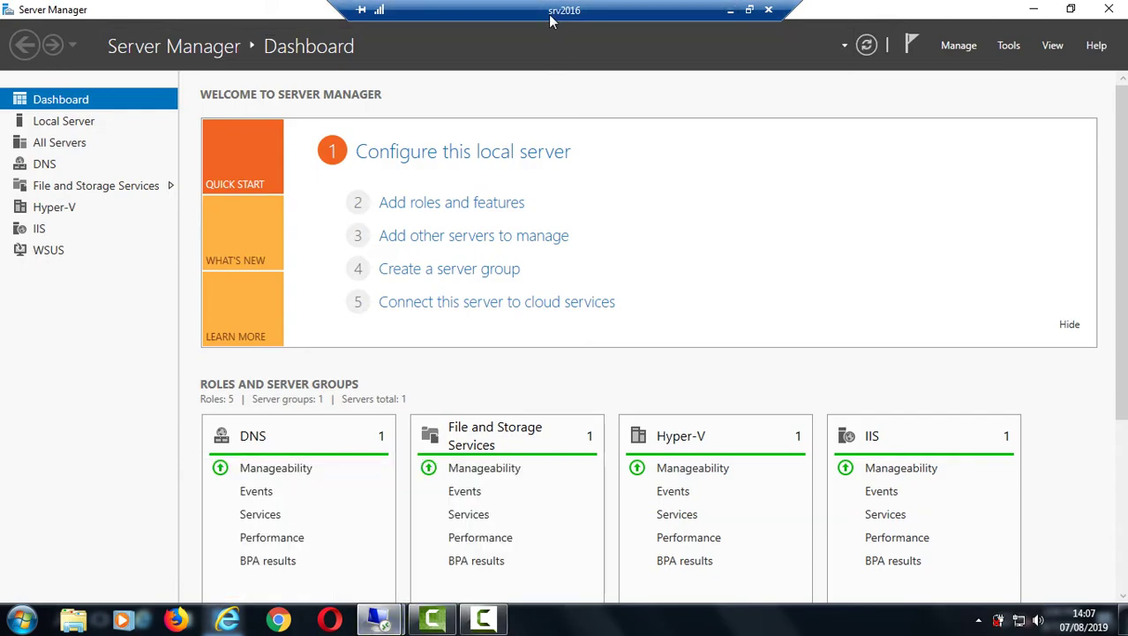
click(62, 123)
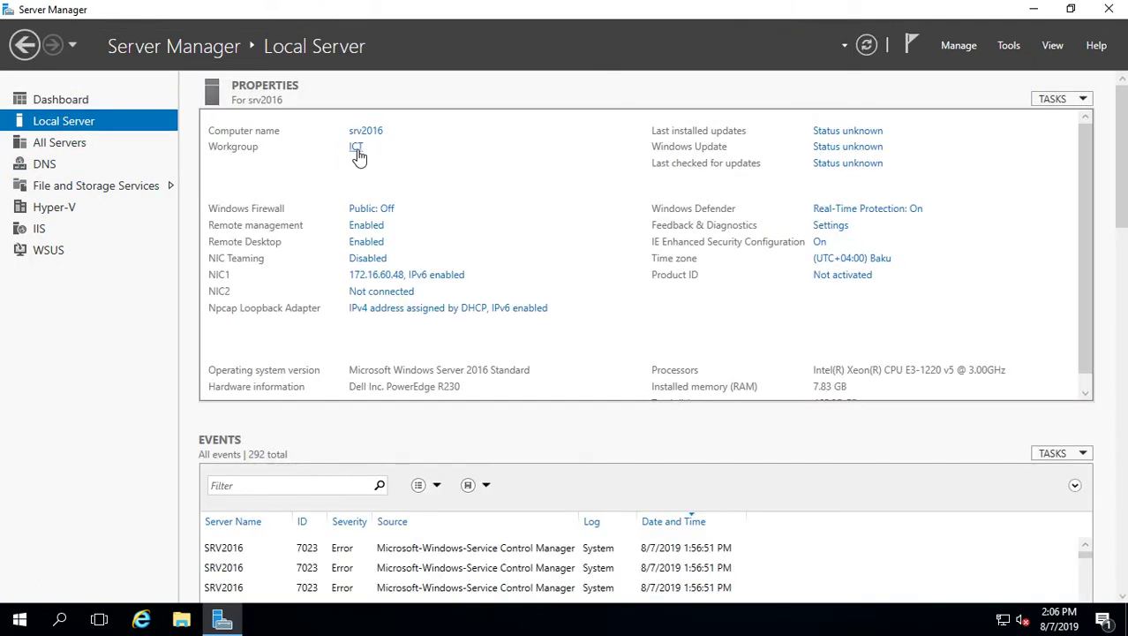
Inspect NIC1's IPv4 settings (172.16.60.48, DNS 127.0.0.1), then close all network windows unchanged
right_click(1004, 619)
click(1011, 606)
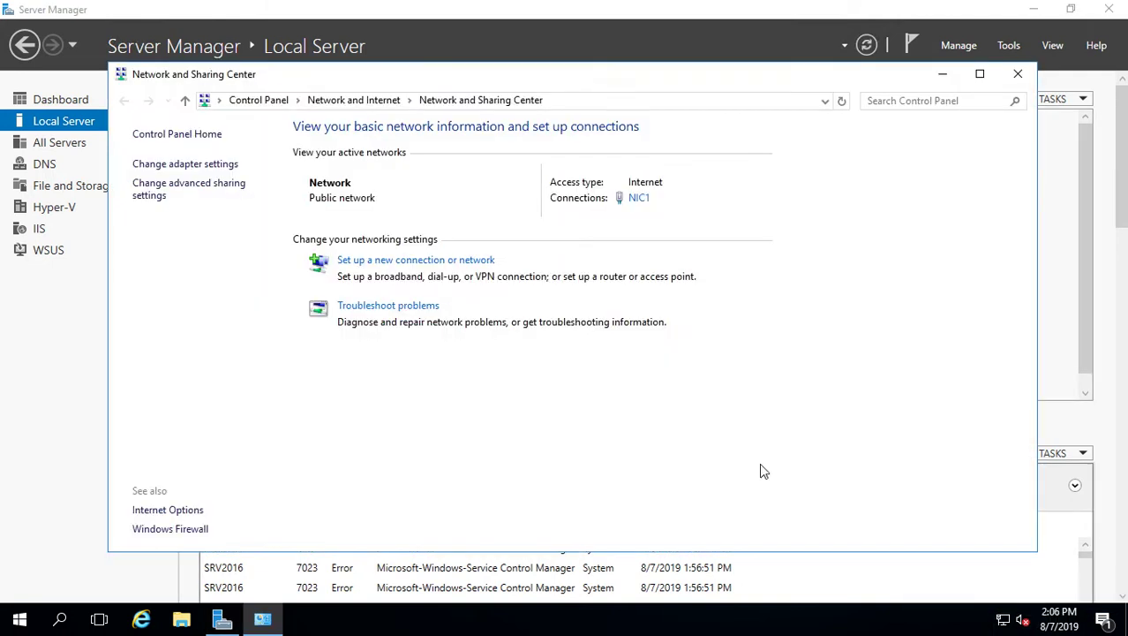
click(223, 162)
click(226, 197)
right_click(226, 197)
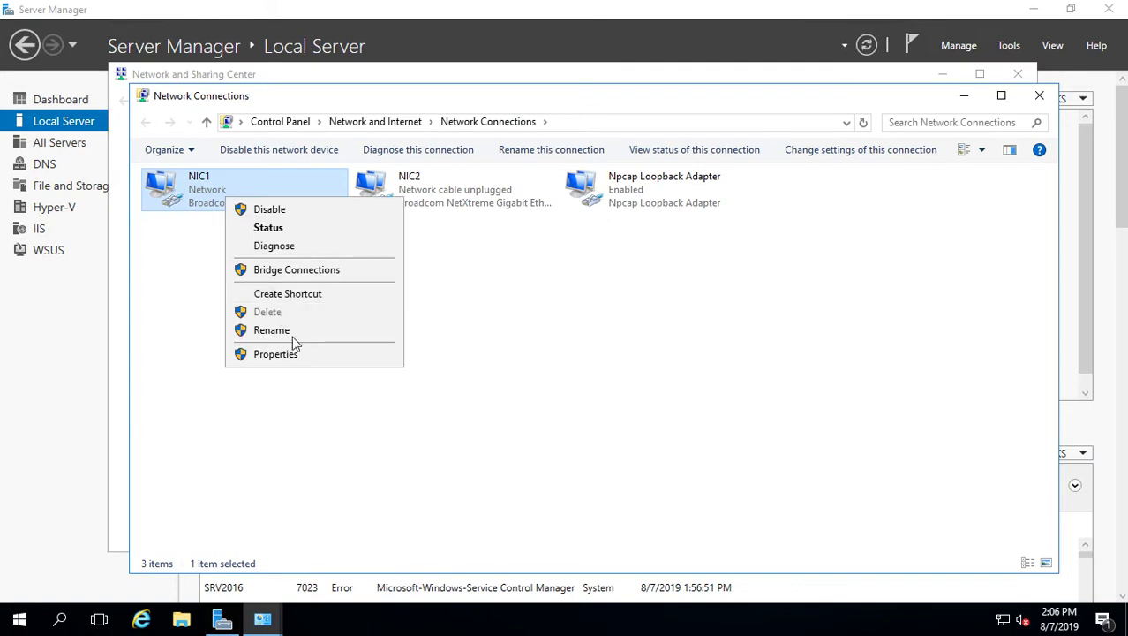
click(292, 354)
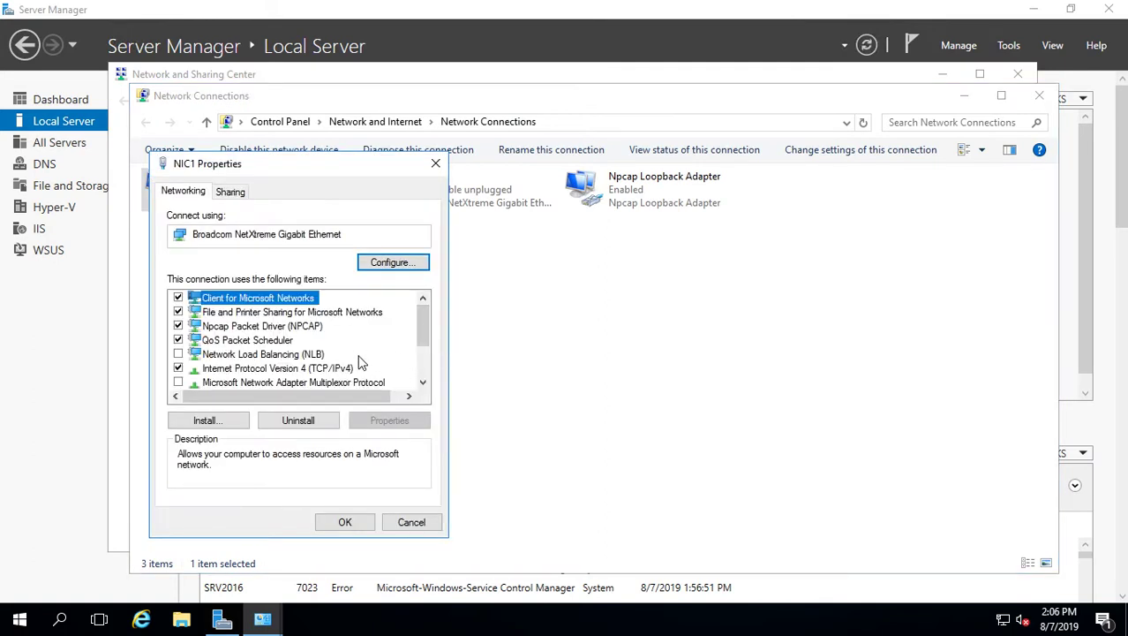
double_click(340, 368)
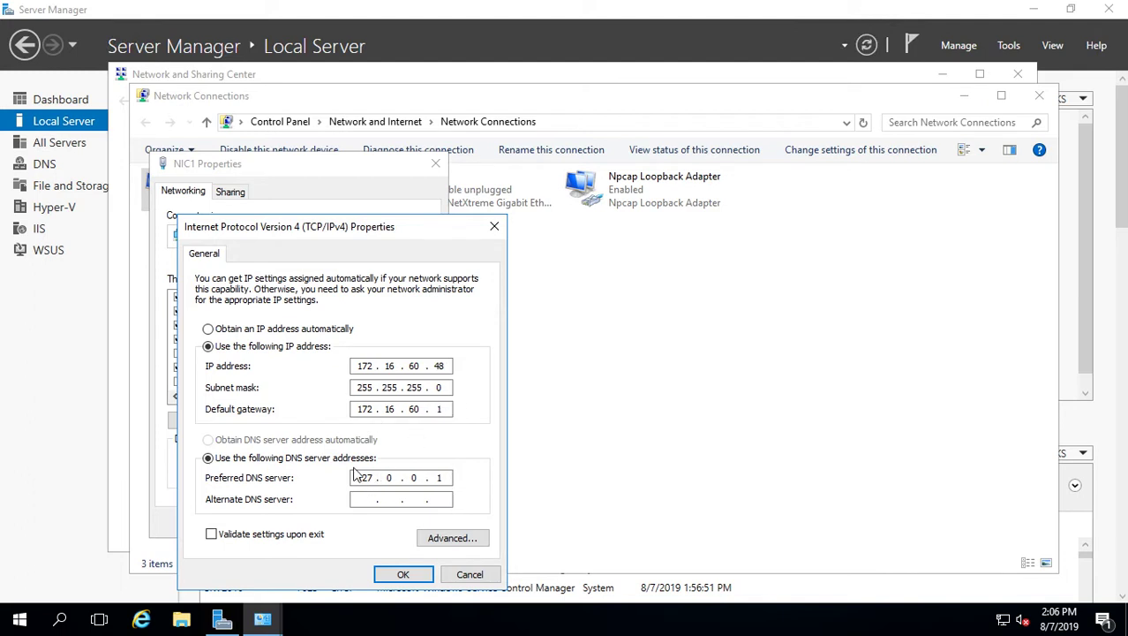
click(469, 574)
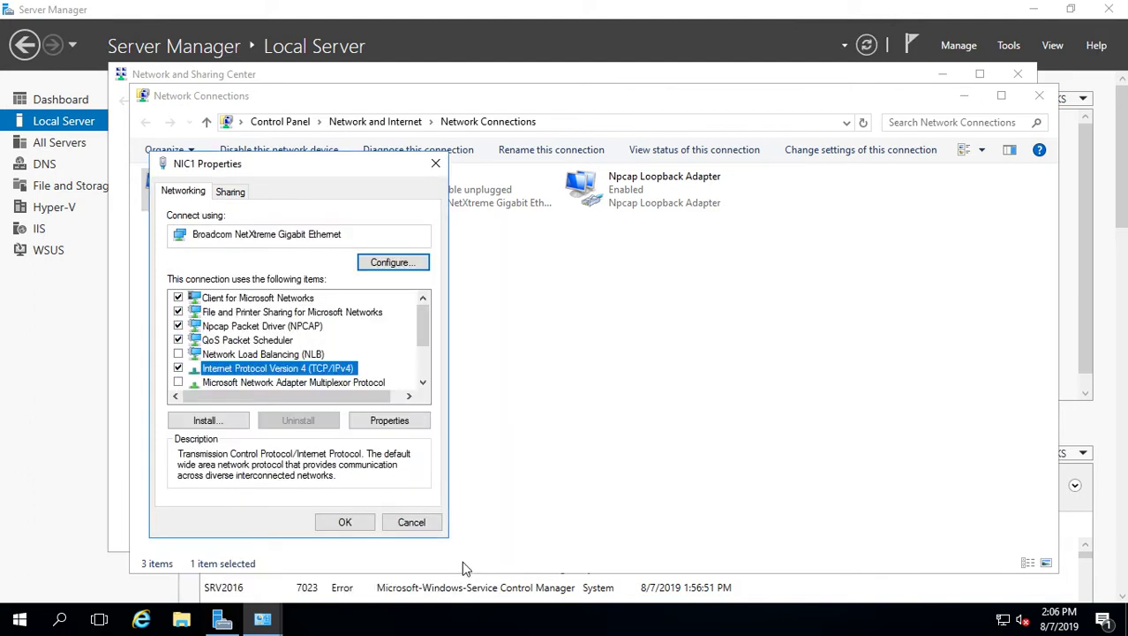
click(416, 523)
click(1040, 99)
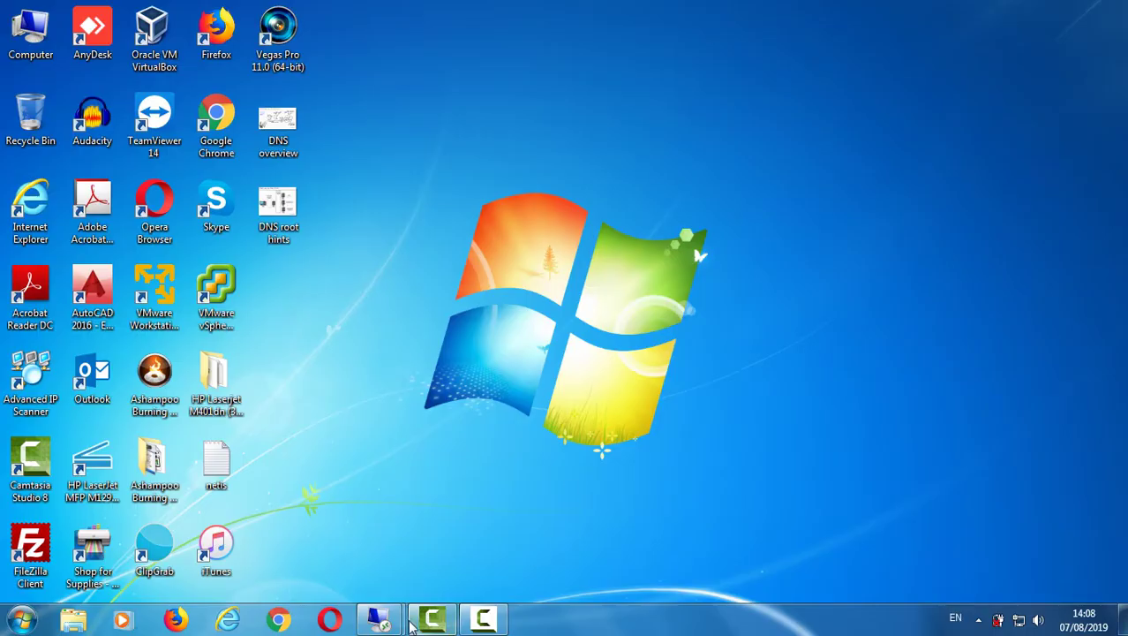
Switch to the srv2016-2 session and open its Ethernet adapter's IPv4 properties
click(379, 618)
click(465, 549)
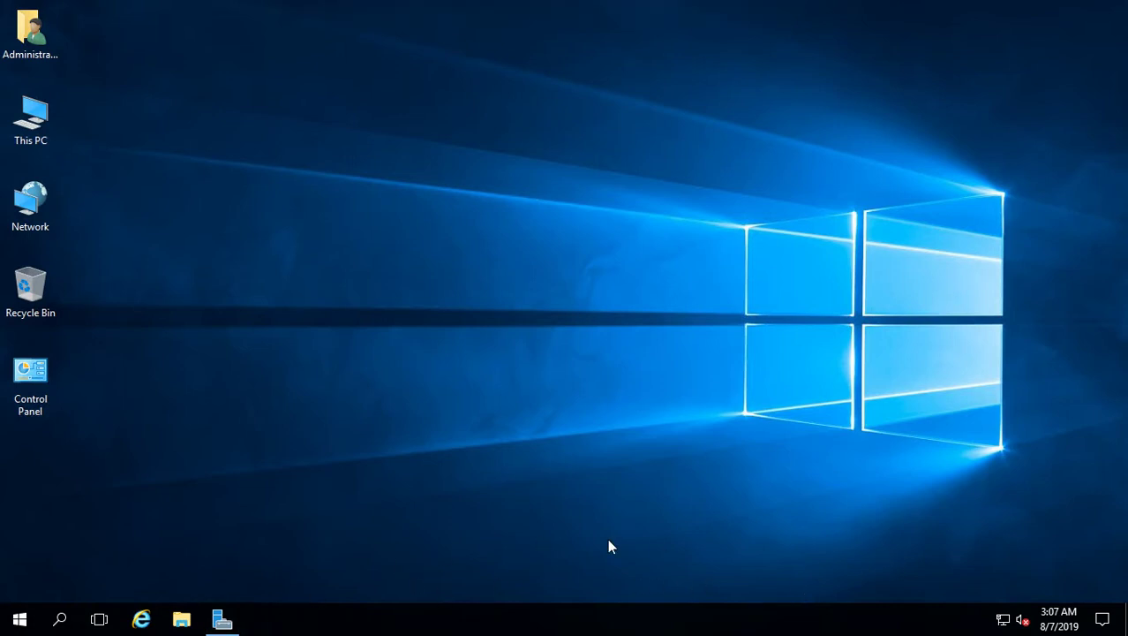
right_click(56, 201)
click(97, 357)
click(186, 167)
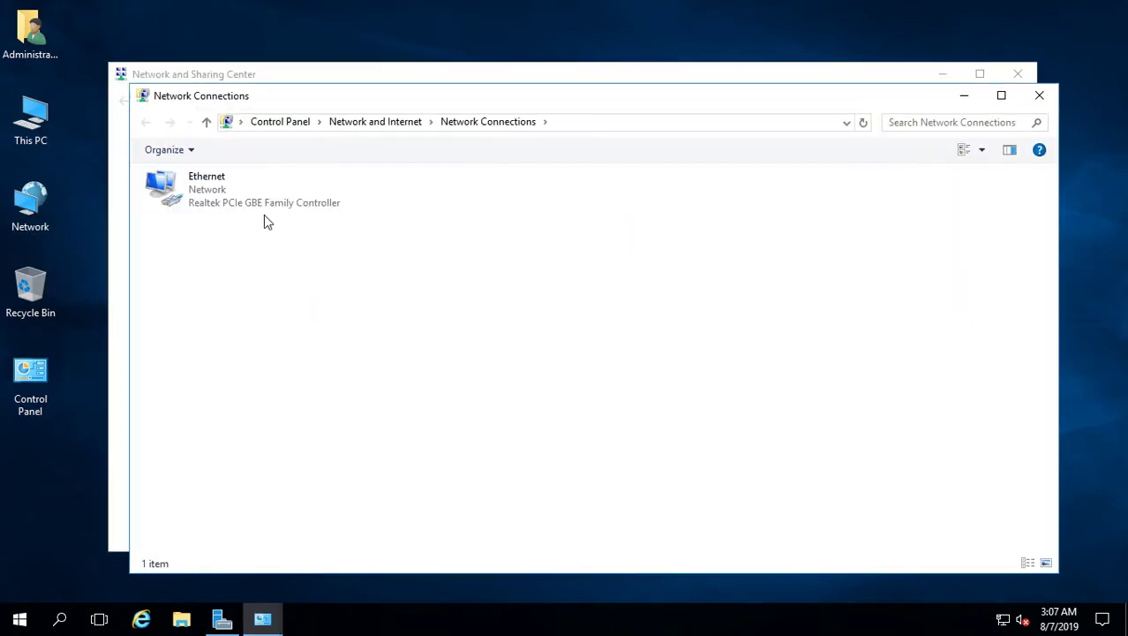
right_click(229, 196)
click(279, 351)
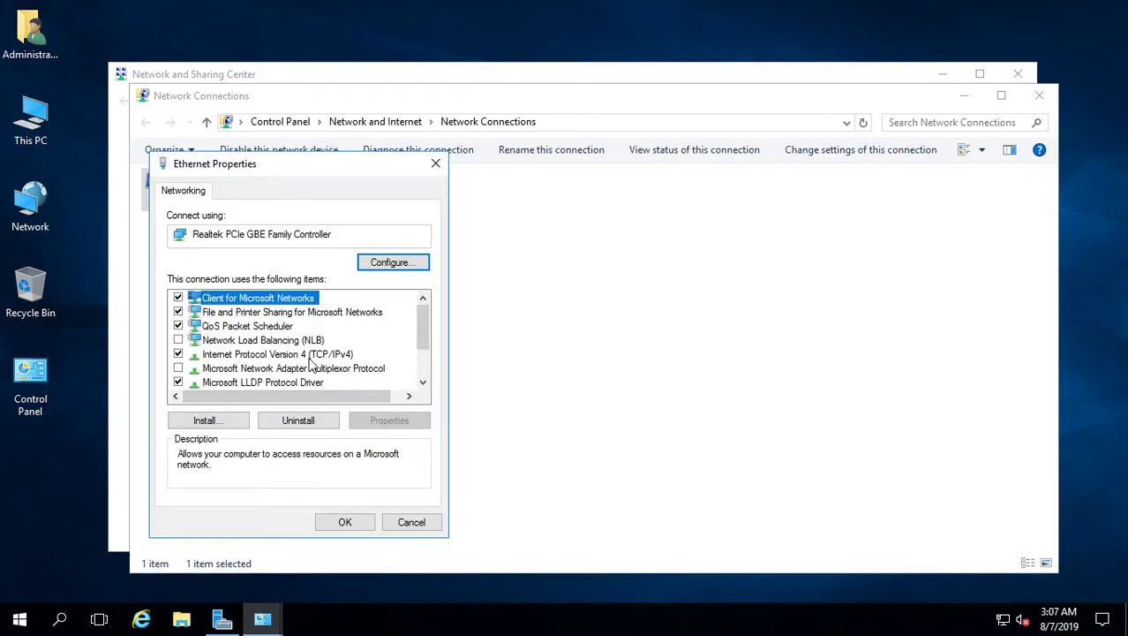
double_click(304, 355)
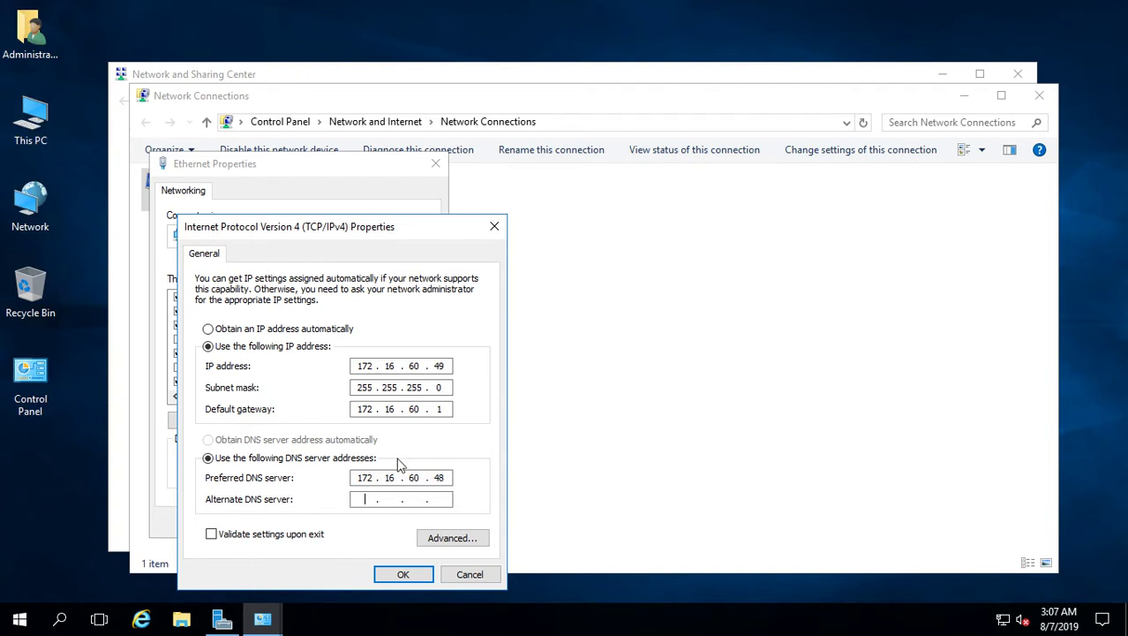
Apply IP 172.16.60.49/255.255.255.0, gateway 172.16.60.1, DNS 172.16.60.48, and close the network windows
click(395, 577)
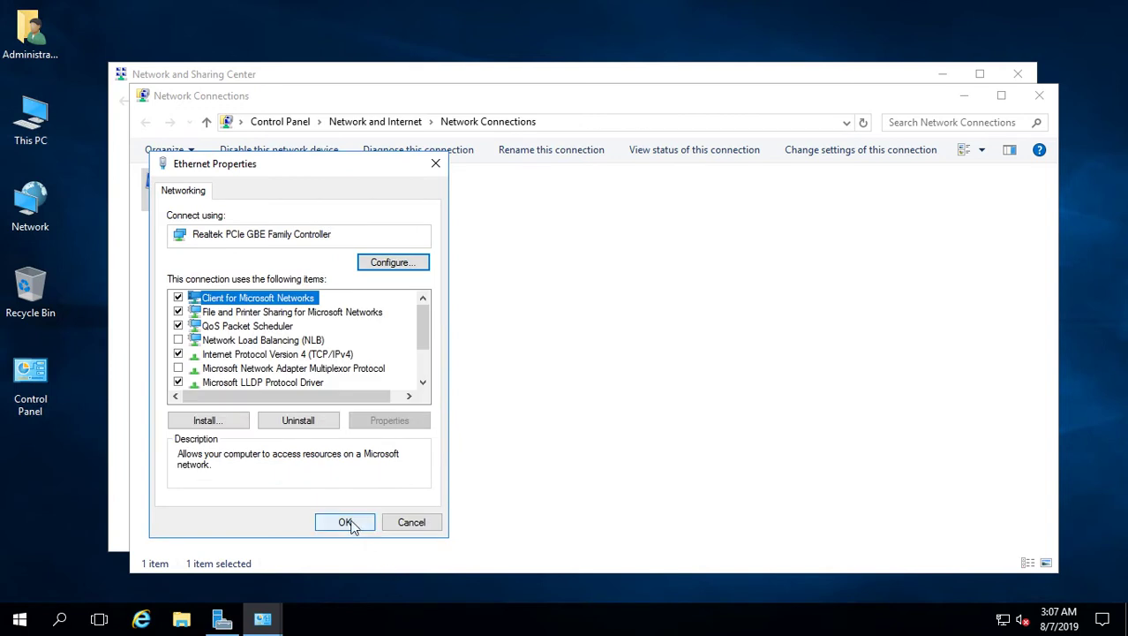
click(353, 524)
click(1040, 95)
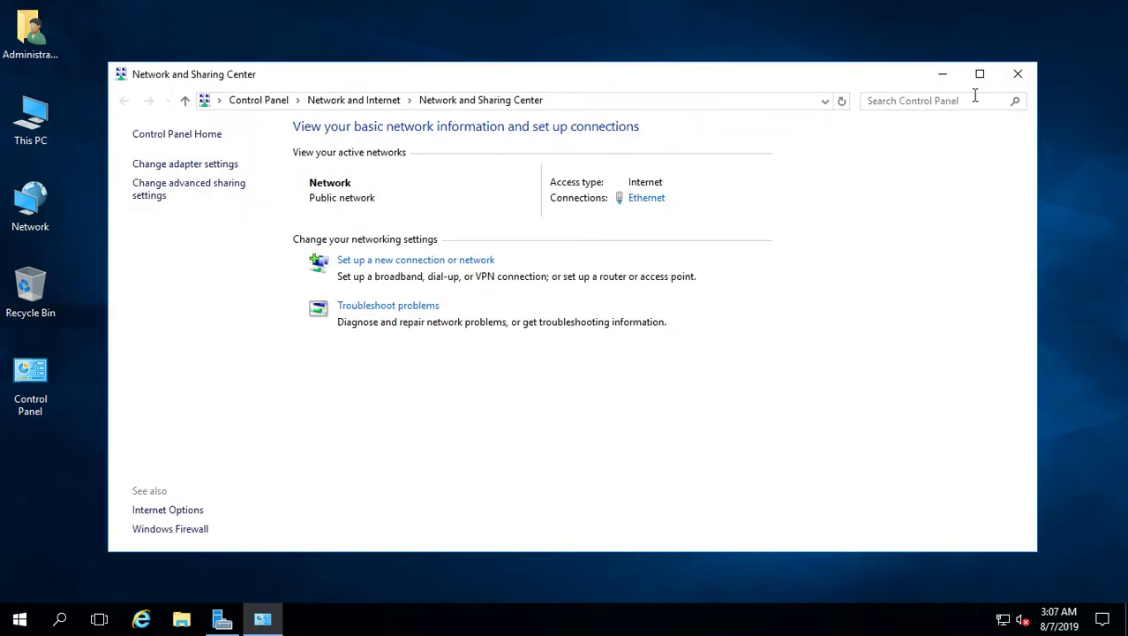
click(1028, 77)
click(738, 16)
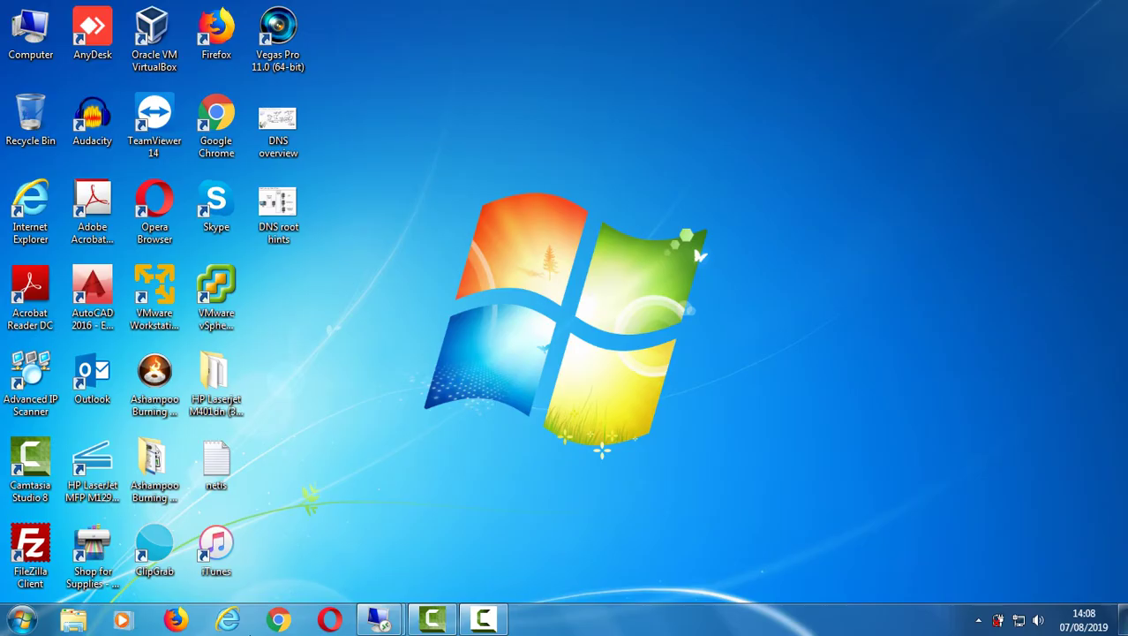
Back on srv2016, start a role-based Add Roles and Features install targeting srv2016
mouse_move(375, 618)
click(313, 559)
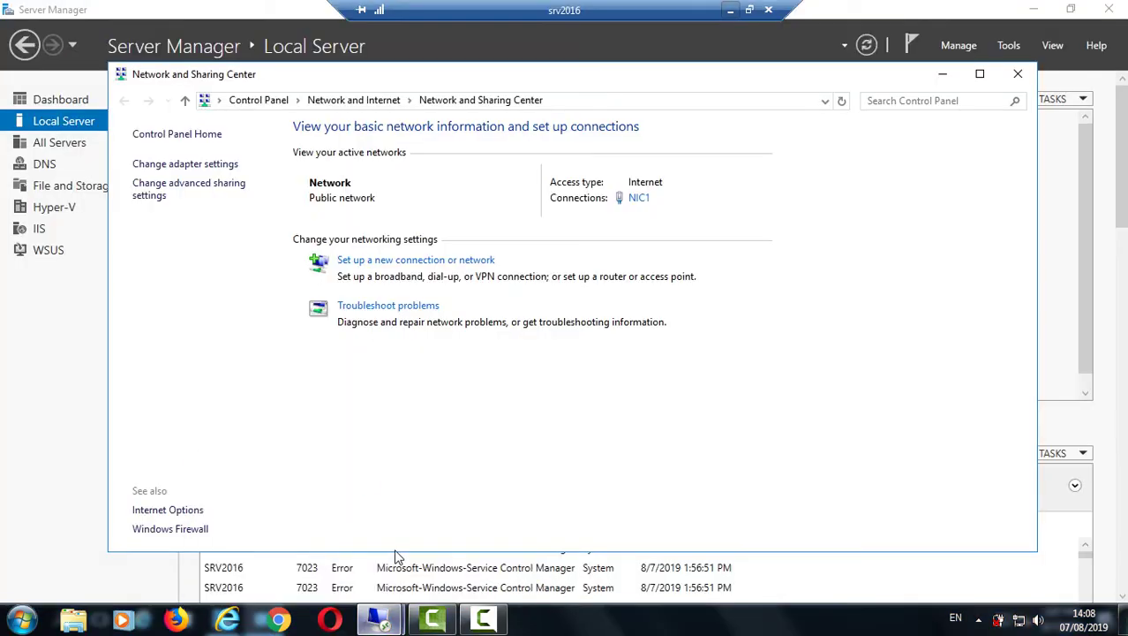
click(1018, 73)
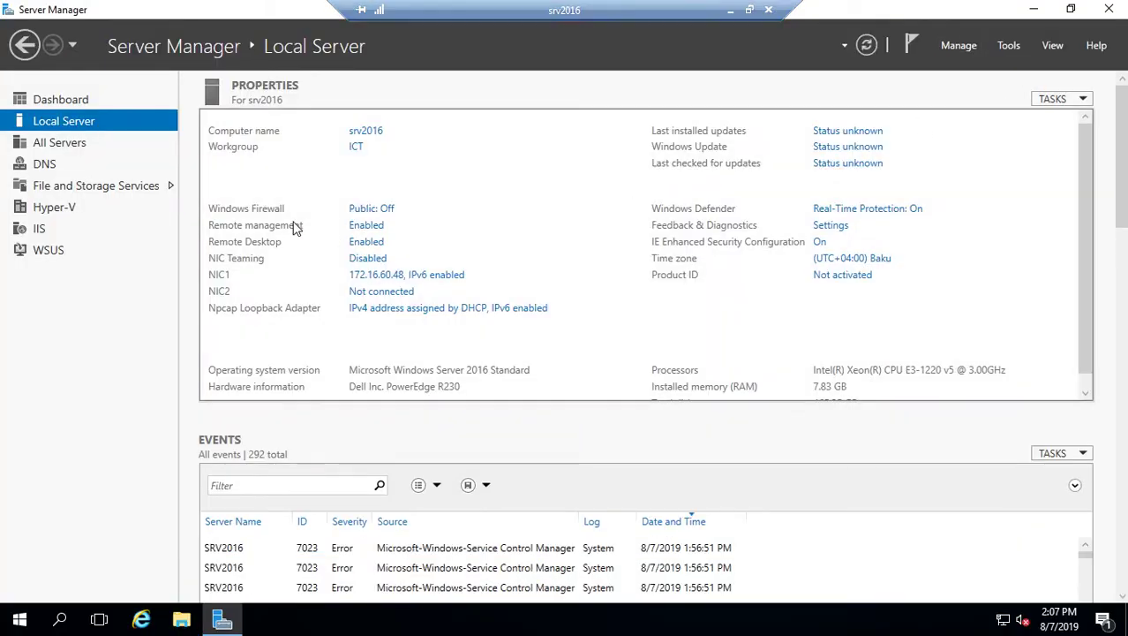
click(959, 45)
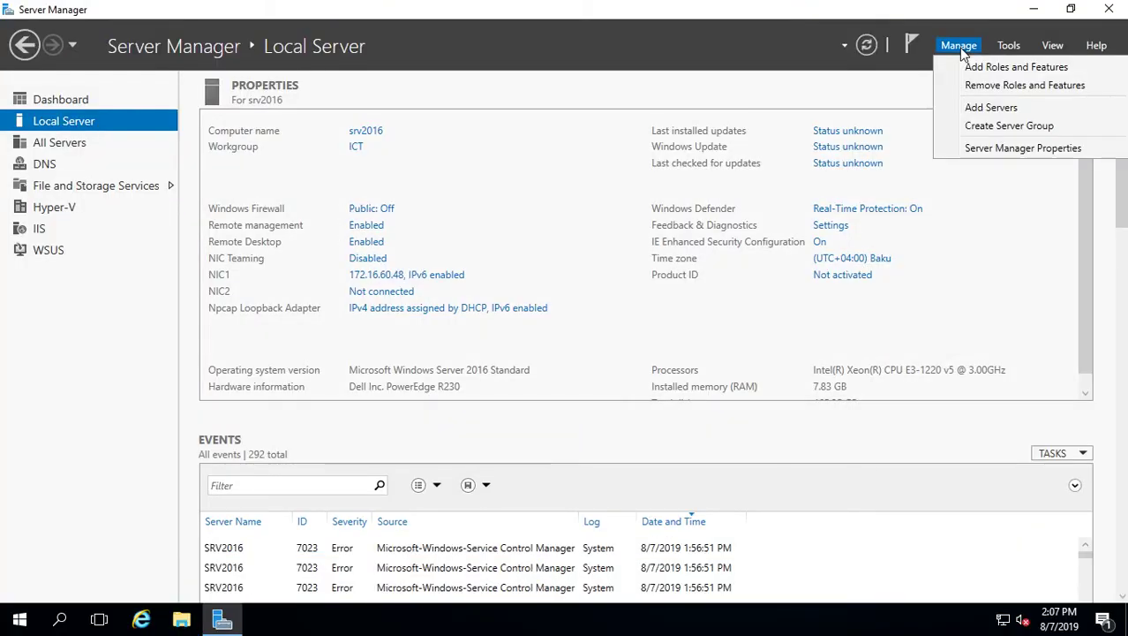
click(981, 69)
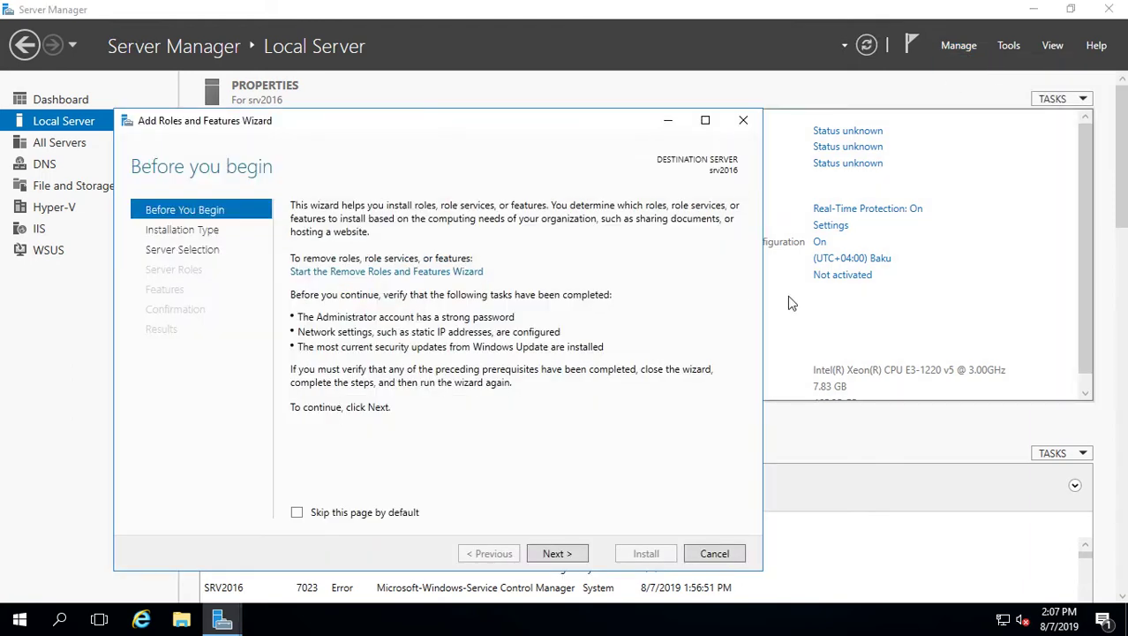
click(549, 553)
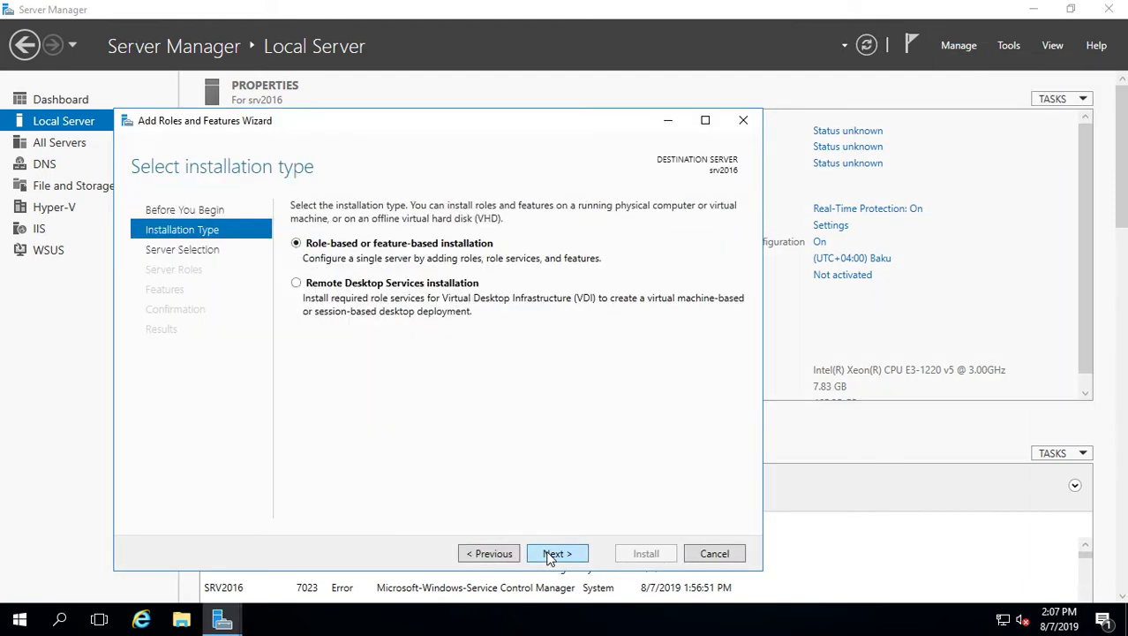
click(551, 553)
click(556, 553)
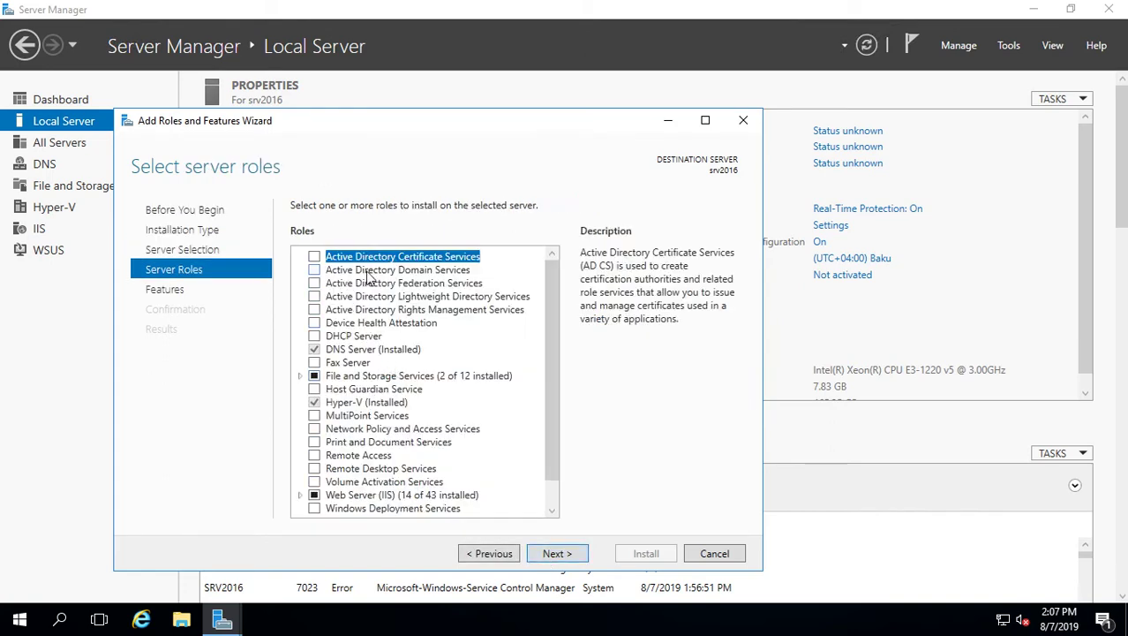
Select Active Directory Domain Services with management tools, allow automatic restart, and install
click(315, 269)
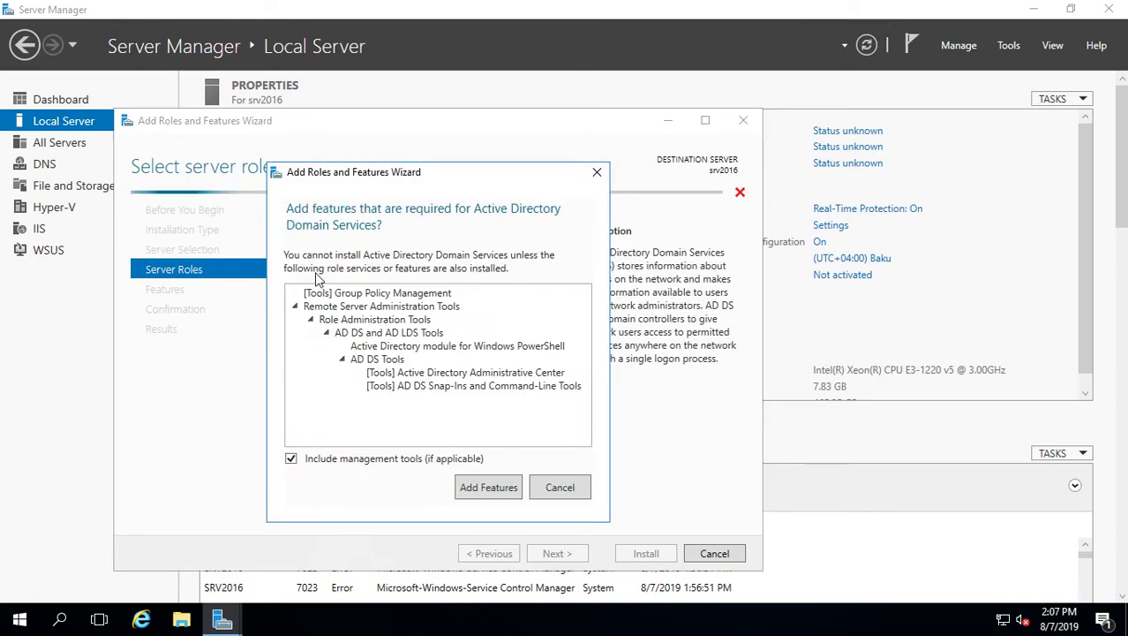
click(481, 488)
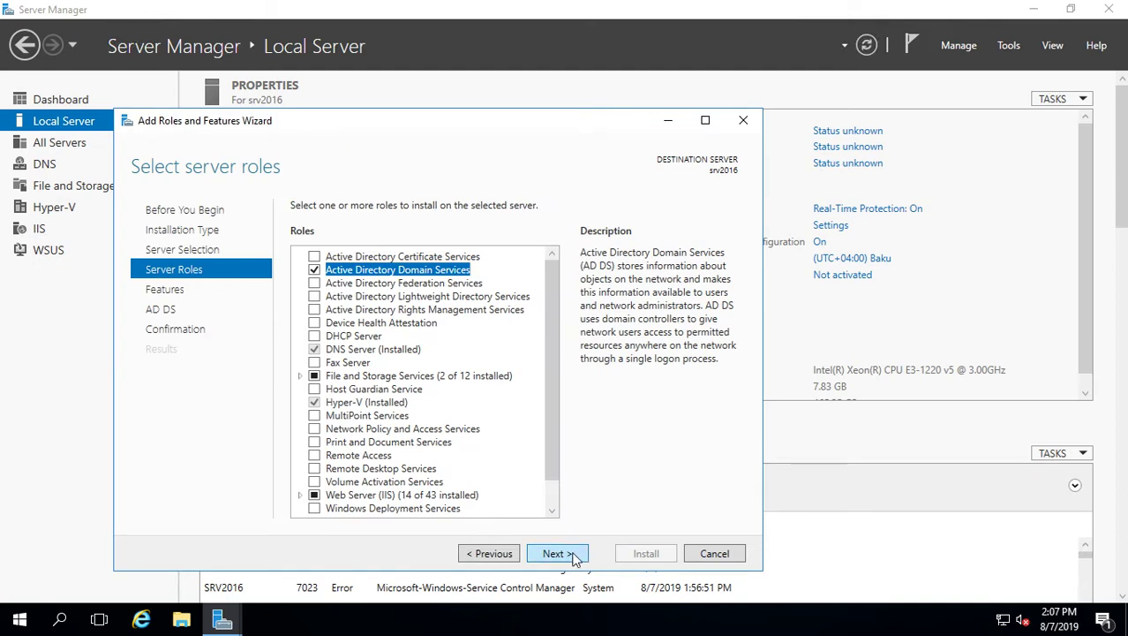
click(565, 558)
click(563, 557)
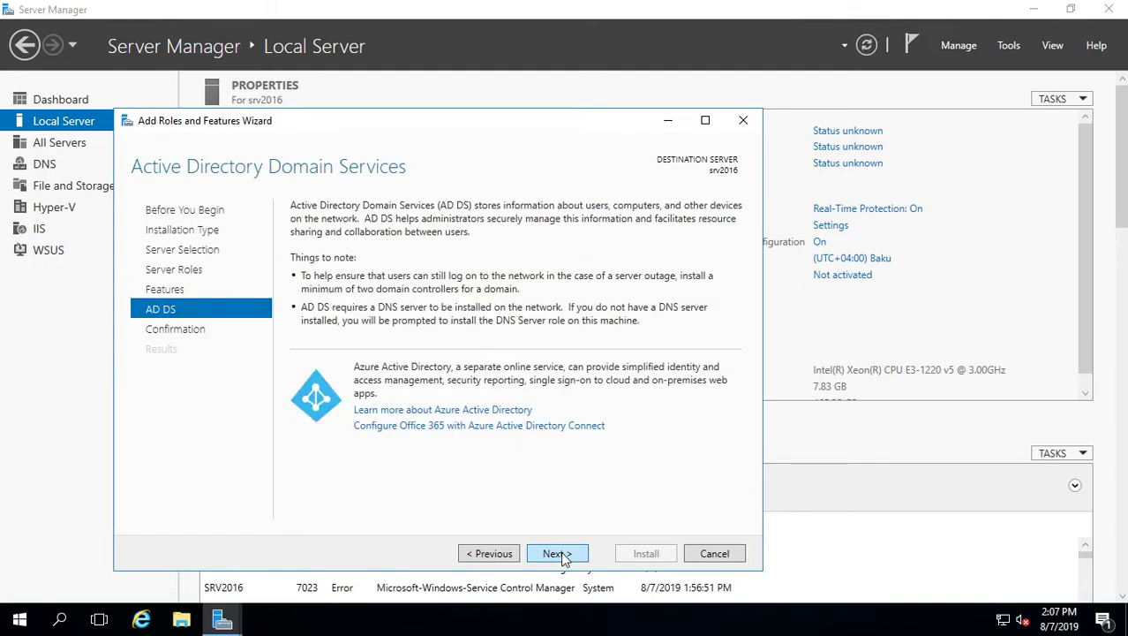
click(563, 557)
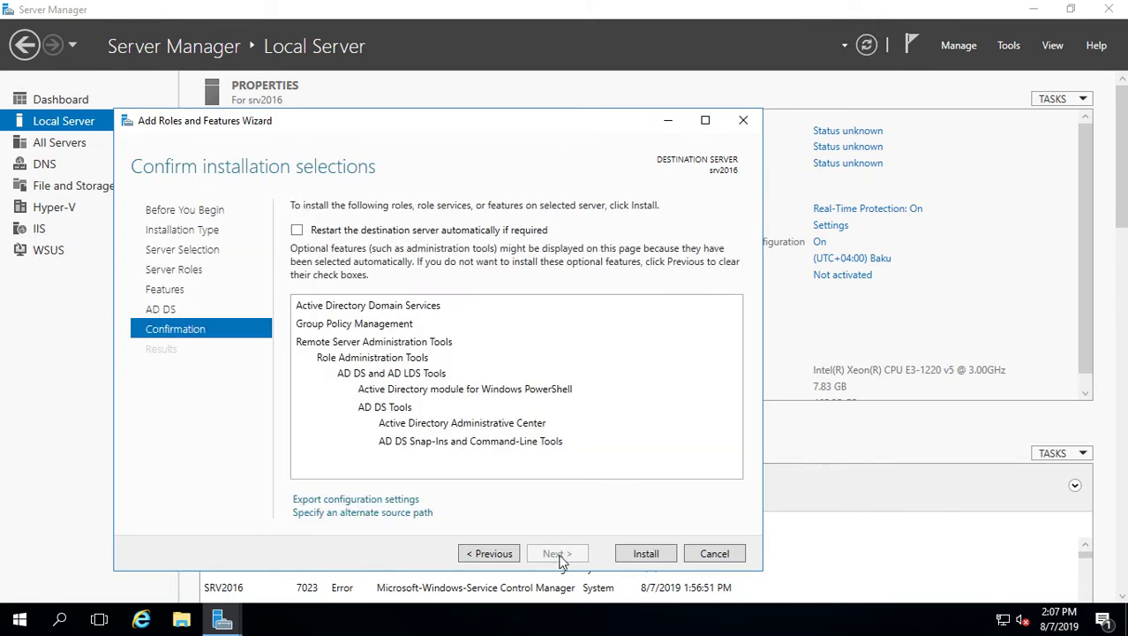
click(297, 229)
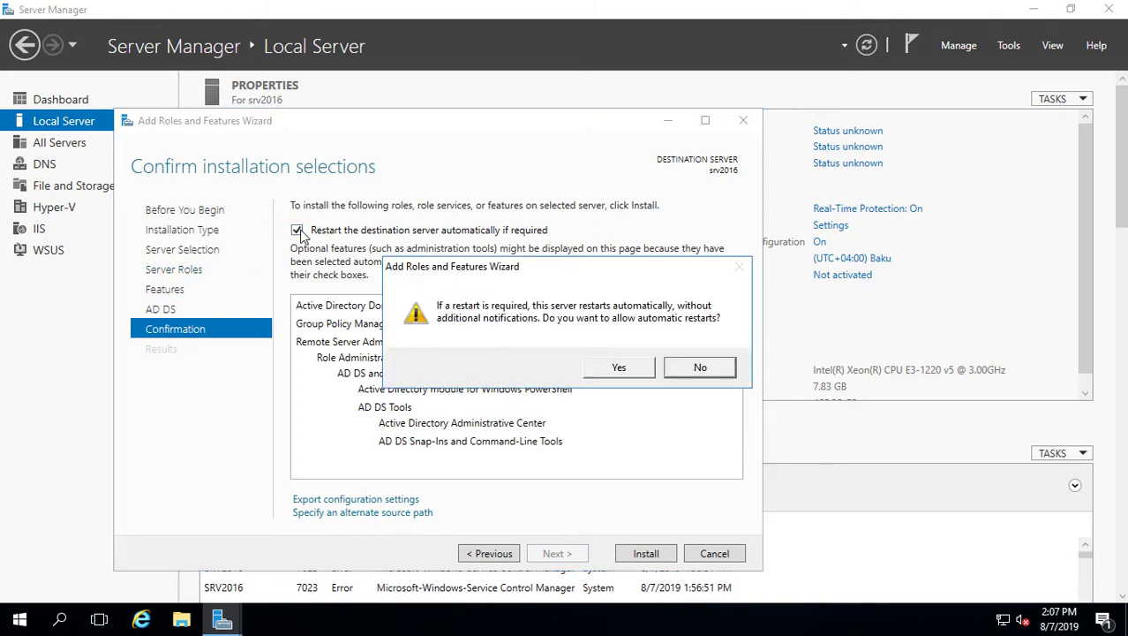
click(619, 369)
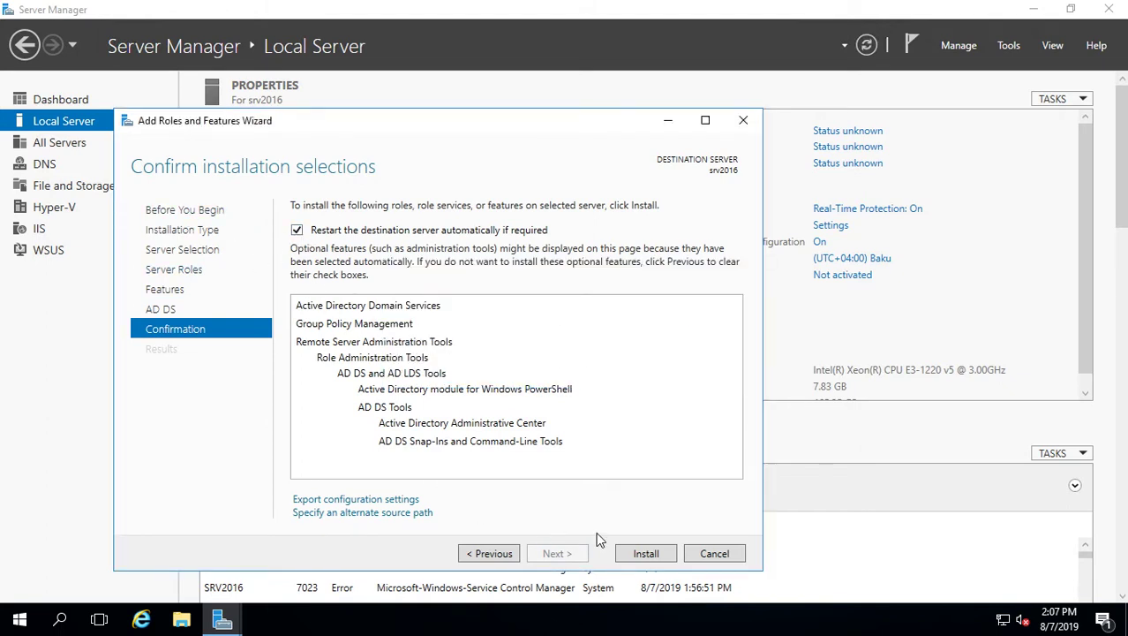
click(653, 552)
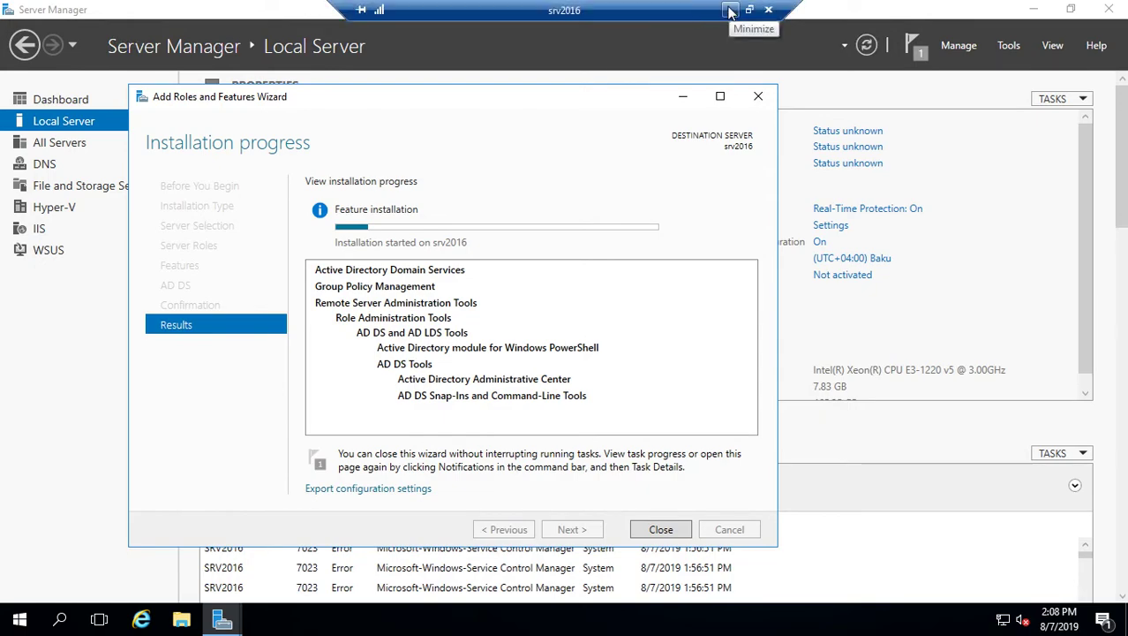
Wait for the AD DS installation to succeed, then close the Add Roles and Features wizard
click(730, 11)
click(484, 620)
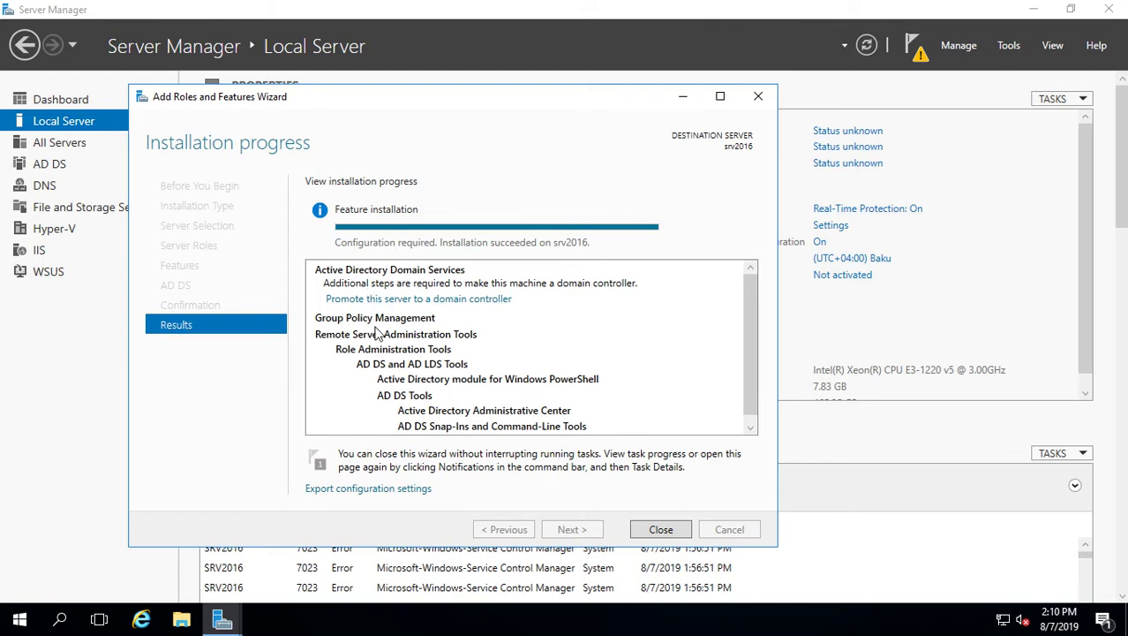
click(661, 529)
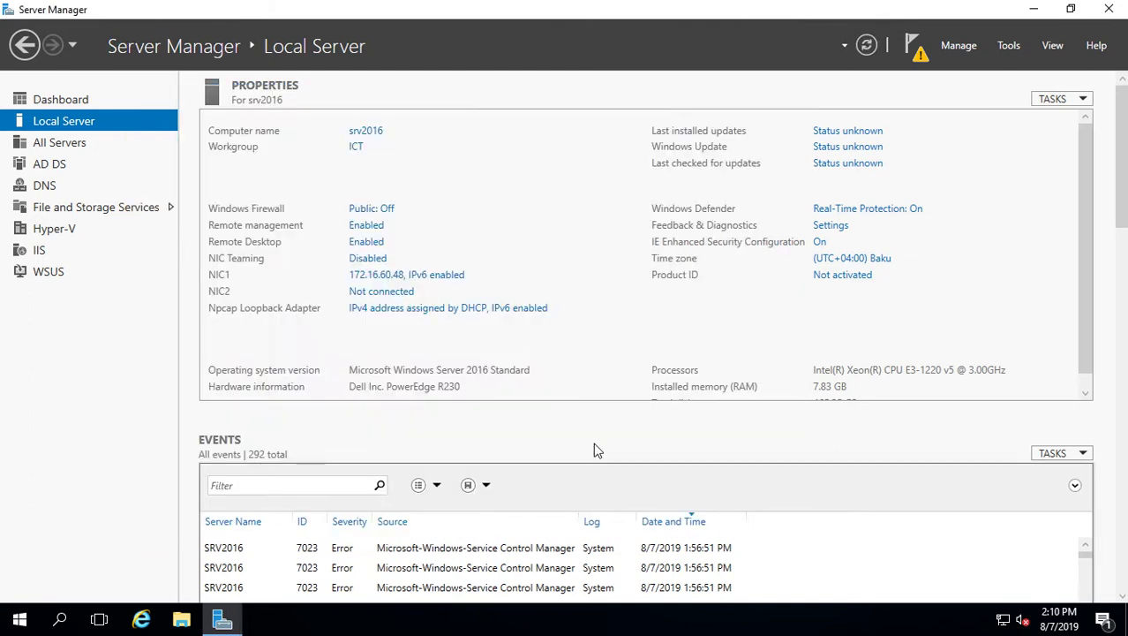
Start promotion from the notifications and add a new forest with root domain test.local
click(917, 51)
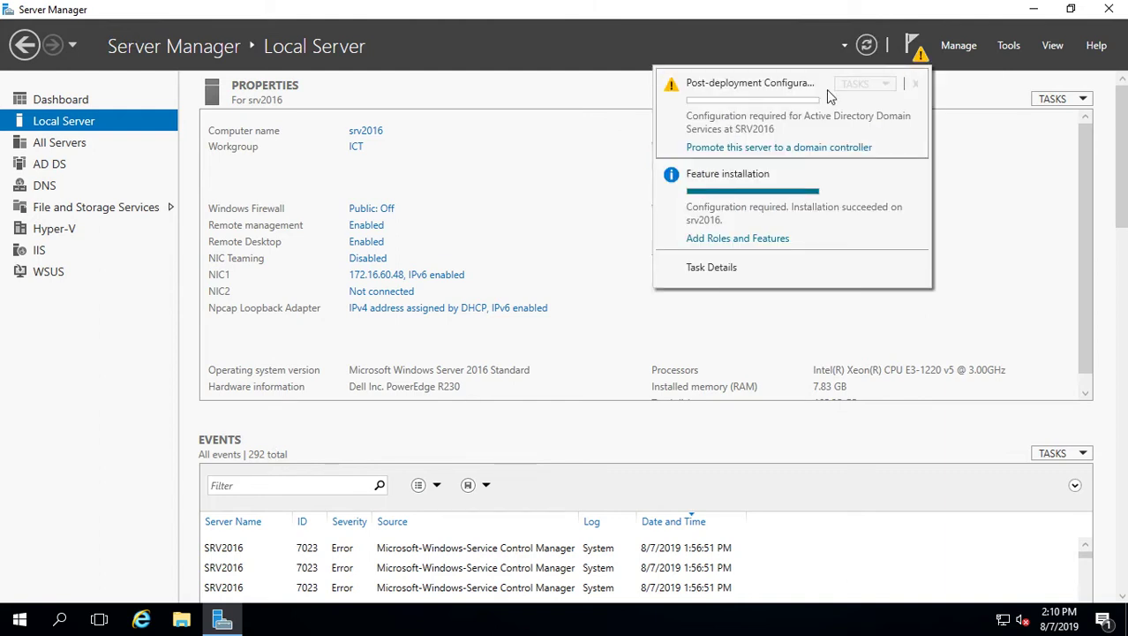
click(764, 150)
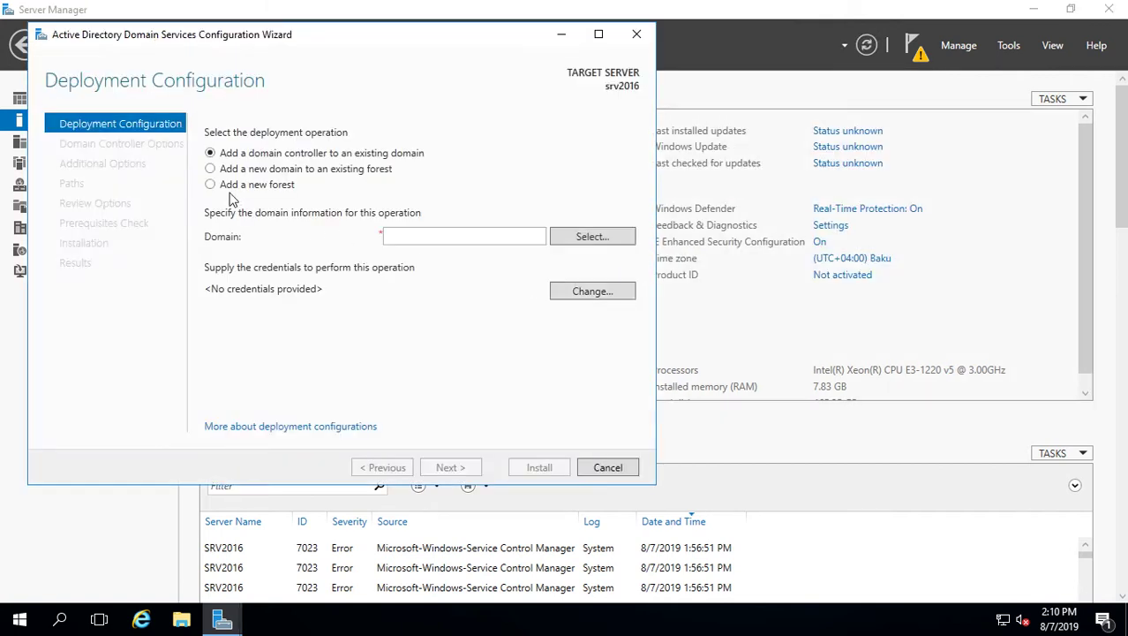
click(210, 185)
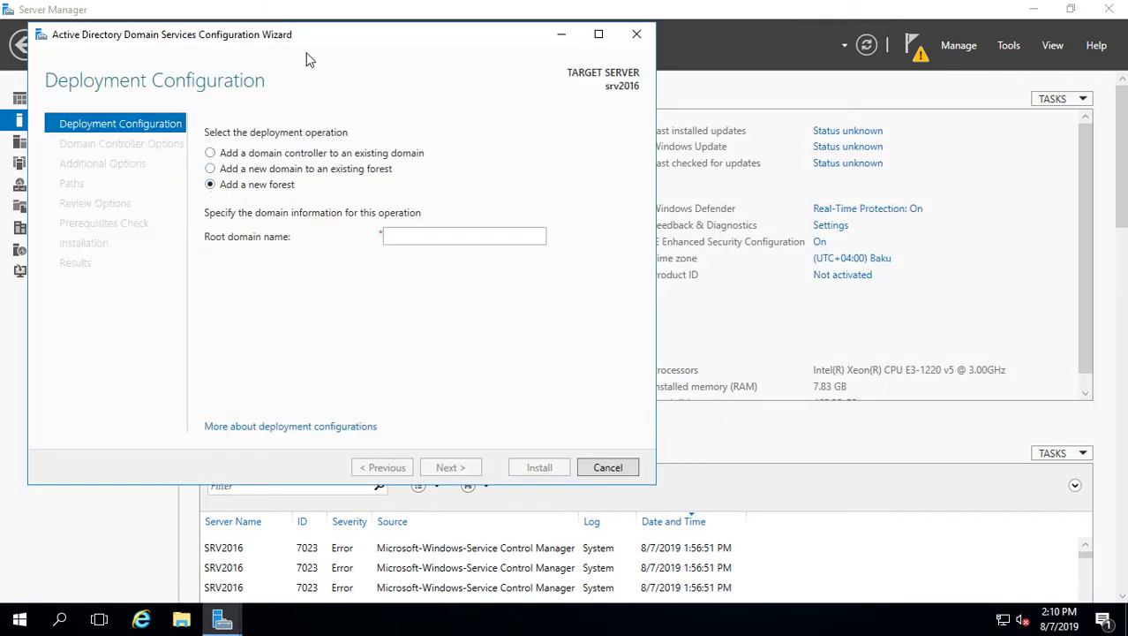
drag(321, 37, 425, 48)
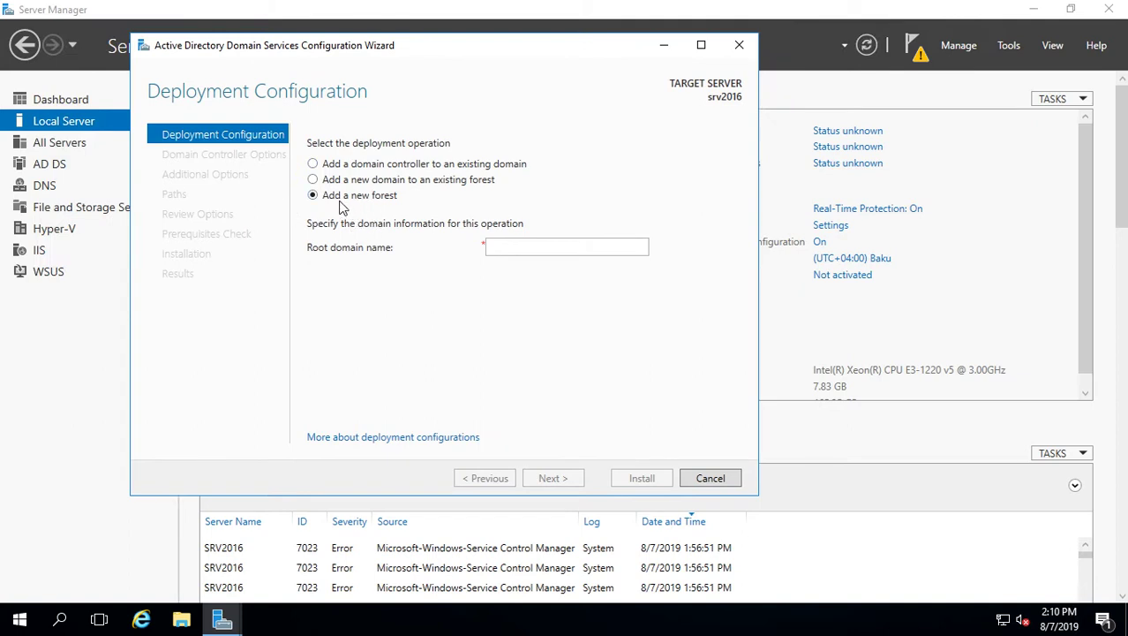
click(546, 246)
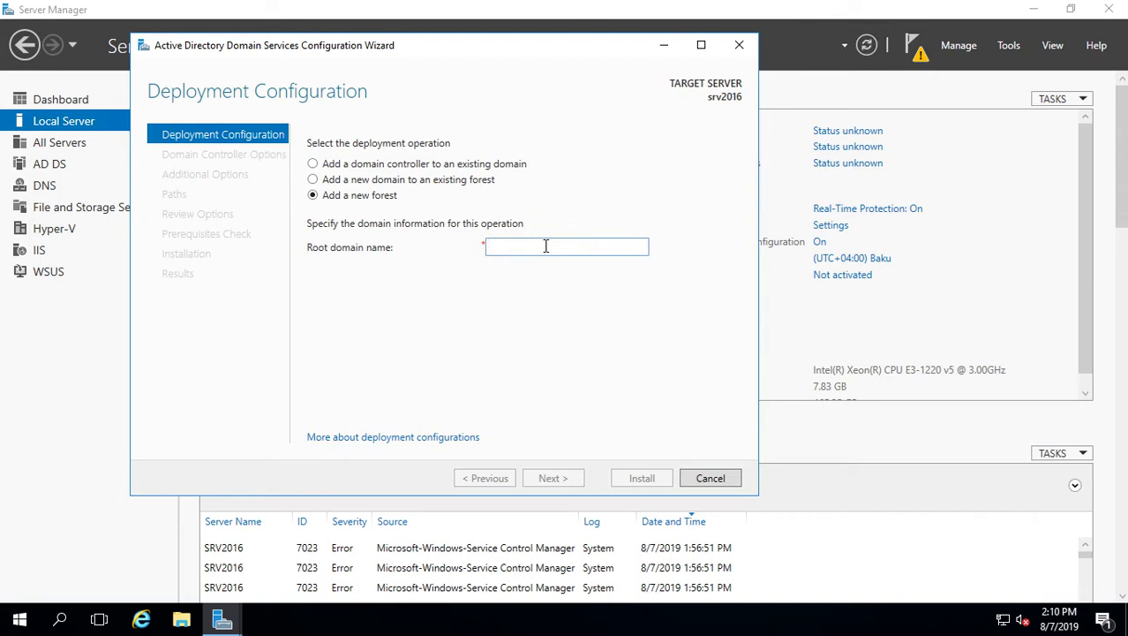
text(test)
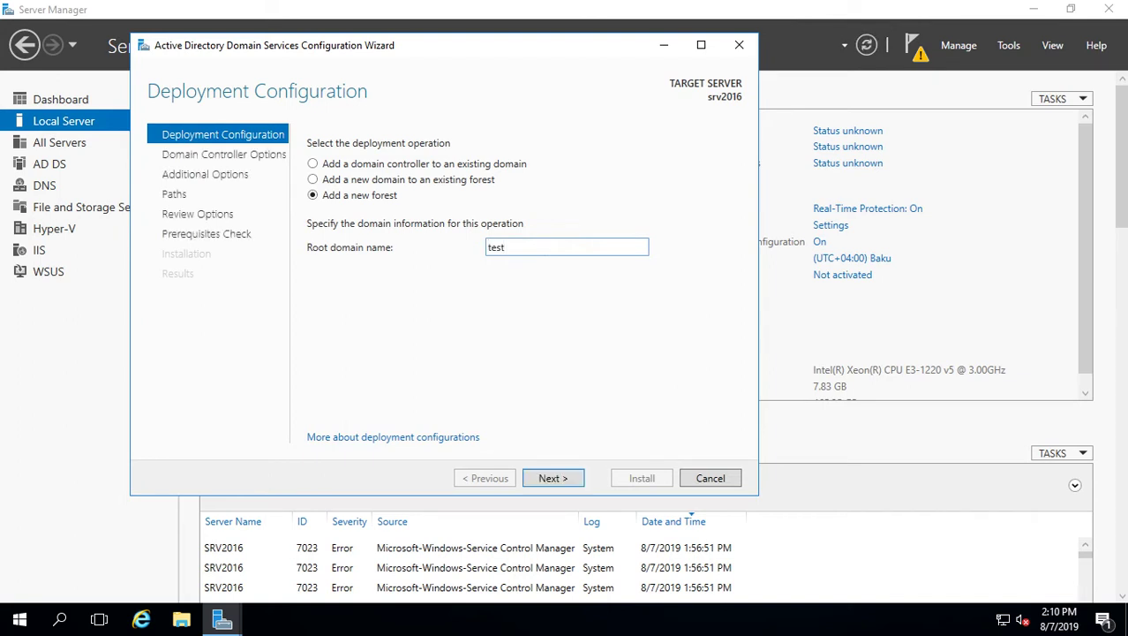
text(.local)
click(554, 475)
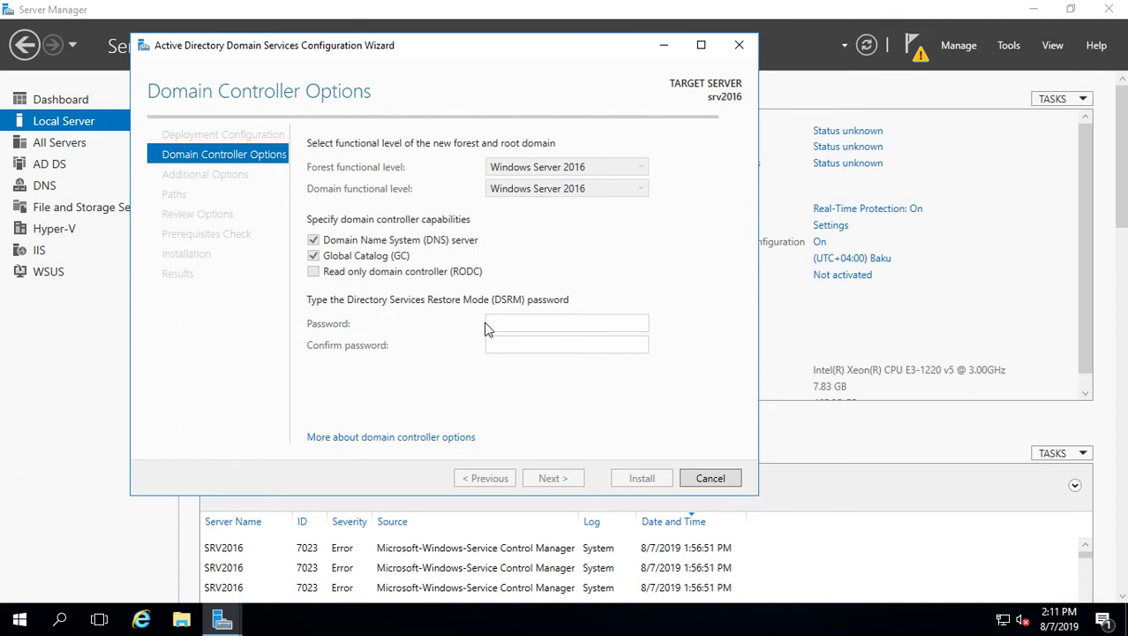
Enter and confirm the Directory Services Restore Mode password, then continue to DNS Options
click(516, 322)
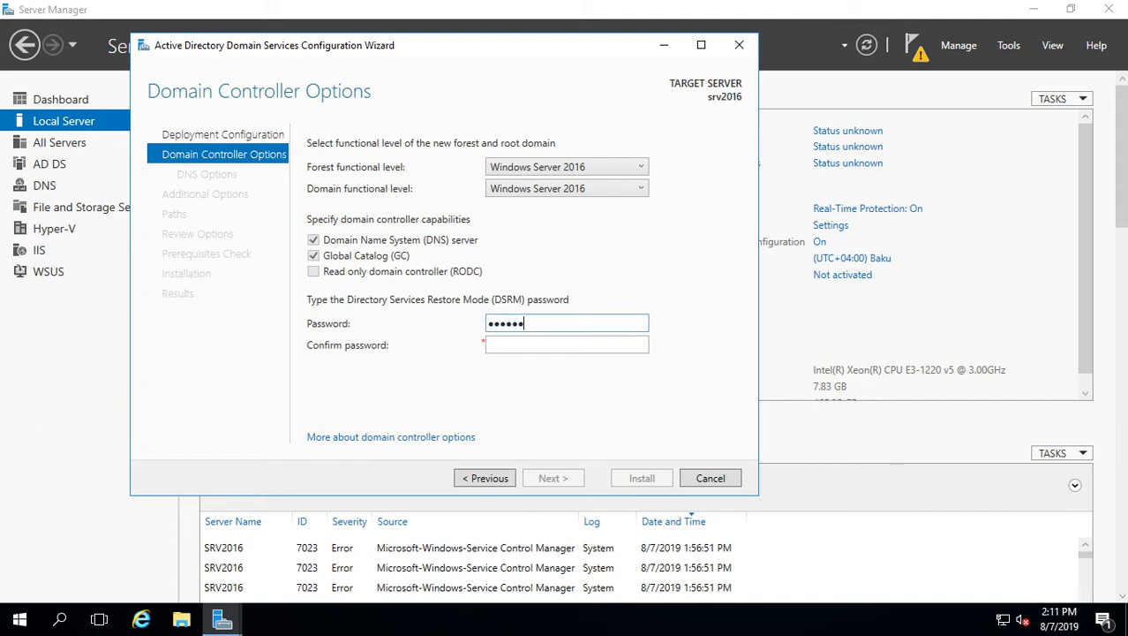
text(•)
key(Tab)
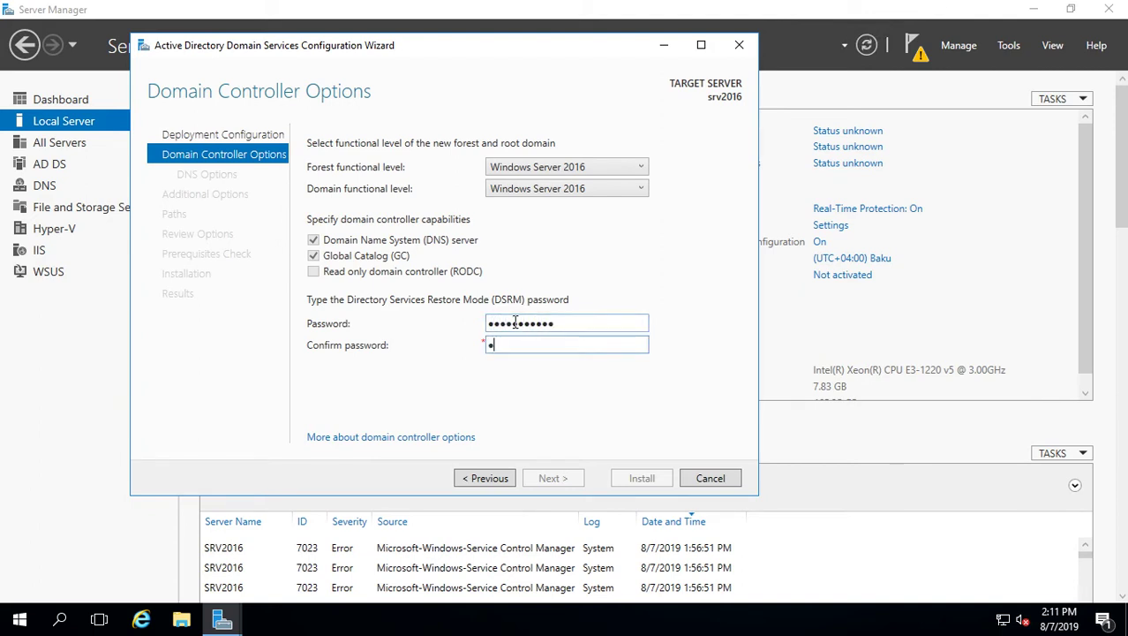
text(•••••••••••)
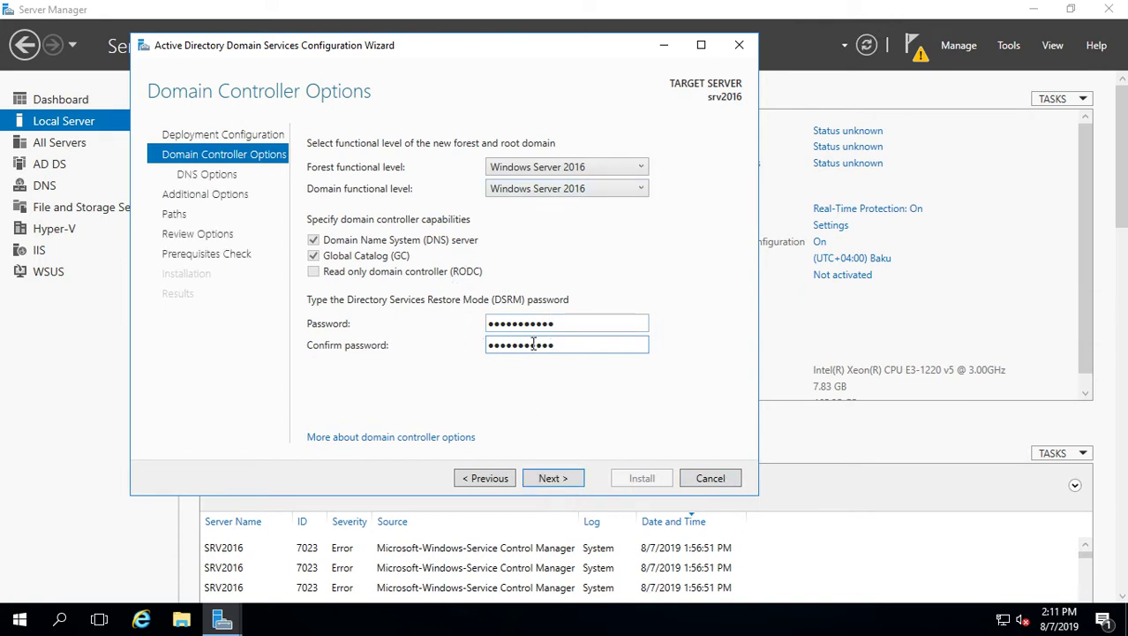
click(550, 479)
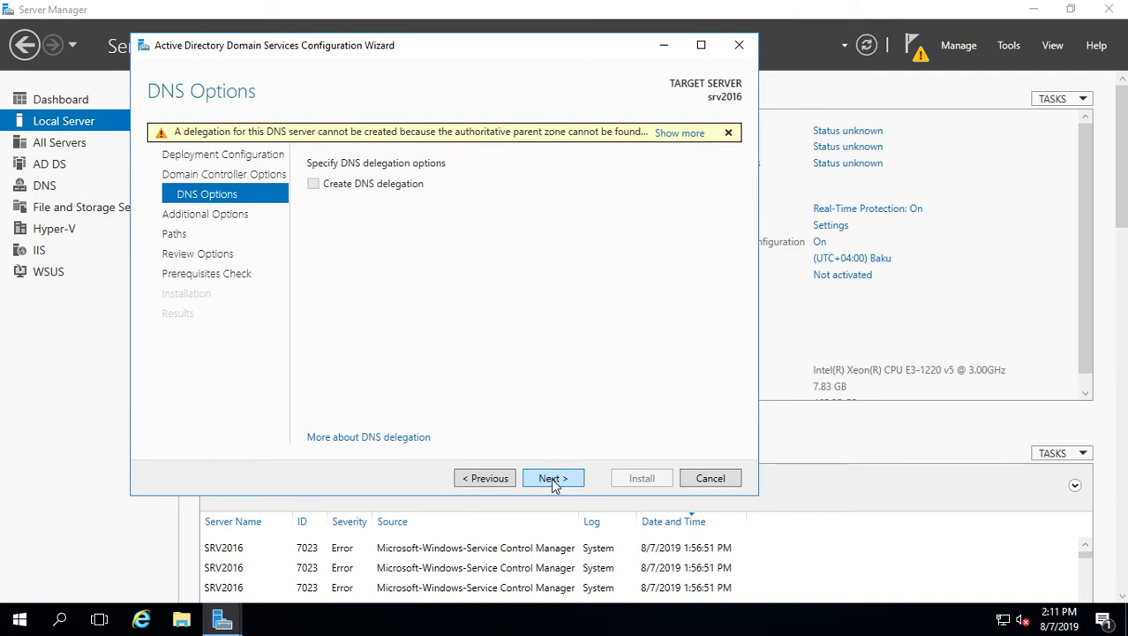
Proceed without DNS delegation and keep the NetBIOS domain name TEST
click(553, 477)
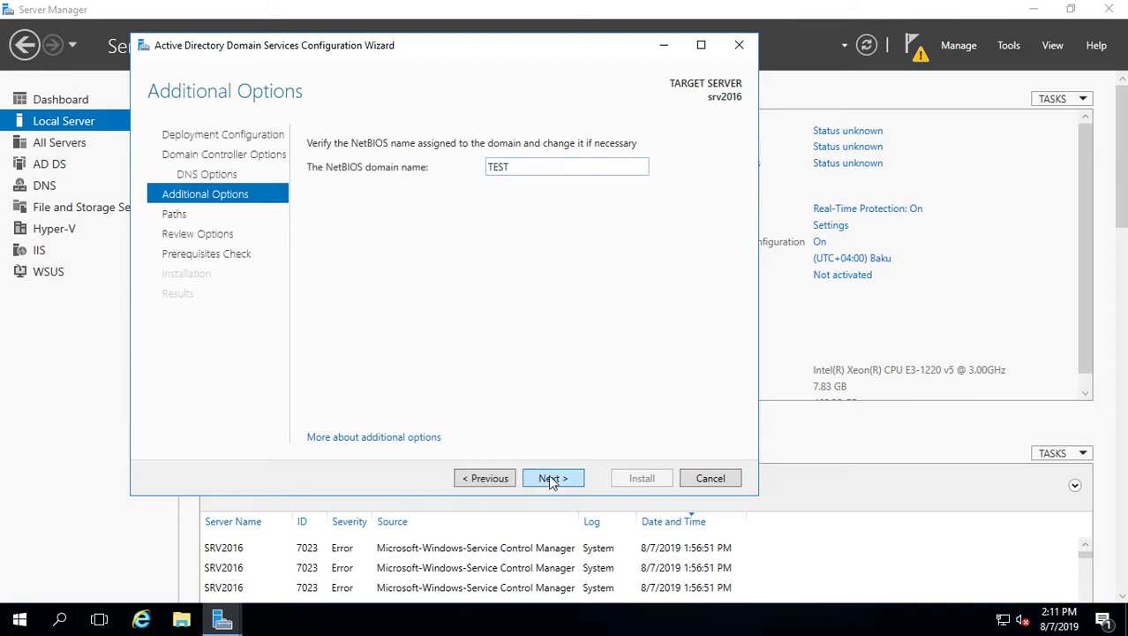
click(553, 476)
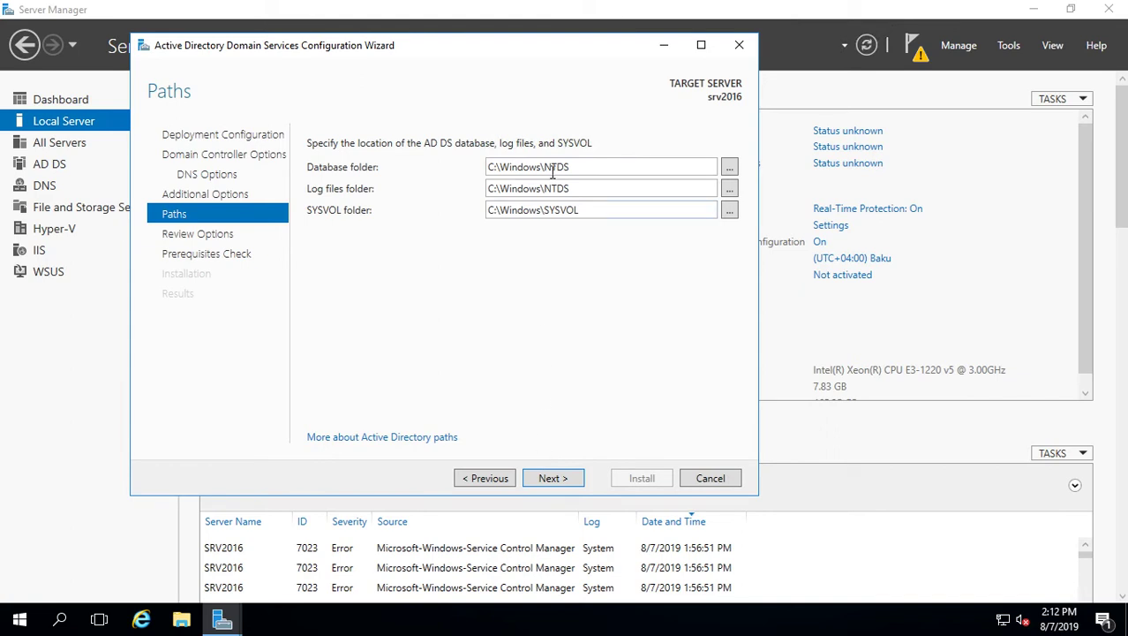
Keep default NTDS, log and SYSVOL folders, then scroll through the passed prerequisite checks
click(551, 482)
click(545, 483)
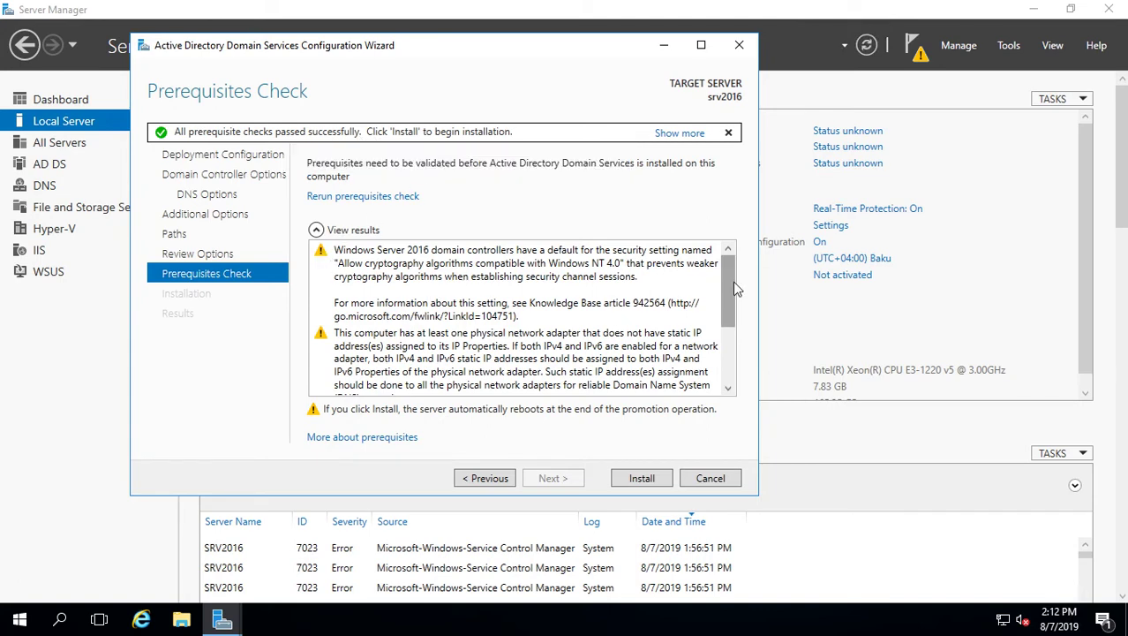
drag(735, 289, 729, 378)
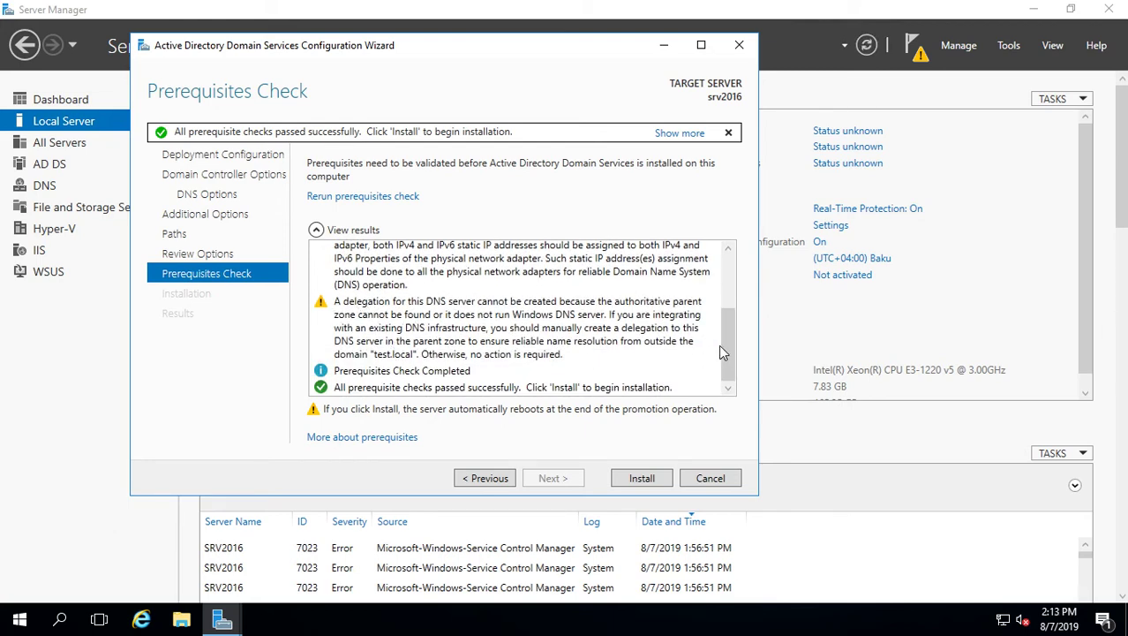
mouse_move(722, 349)
mouse_down()
mouse_move(727, 292)
mouse_move(742, 360)
mouse_up()
Install AD DS until srv2016 becomes the test.local domain controller, then close the wizard
click(650, 482)
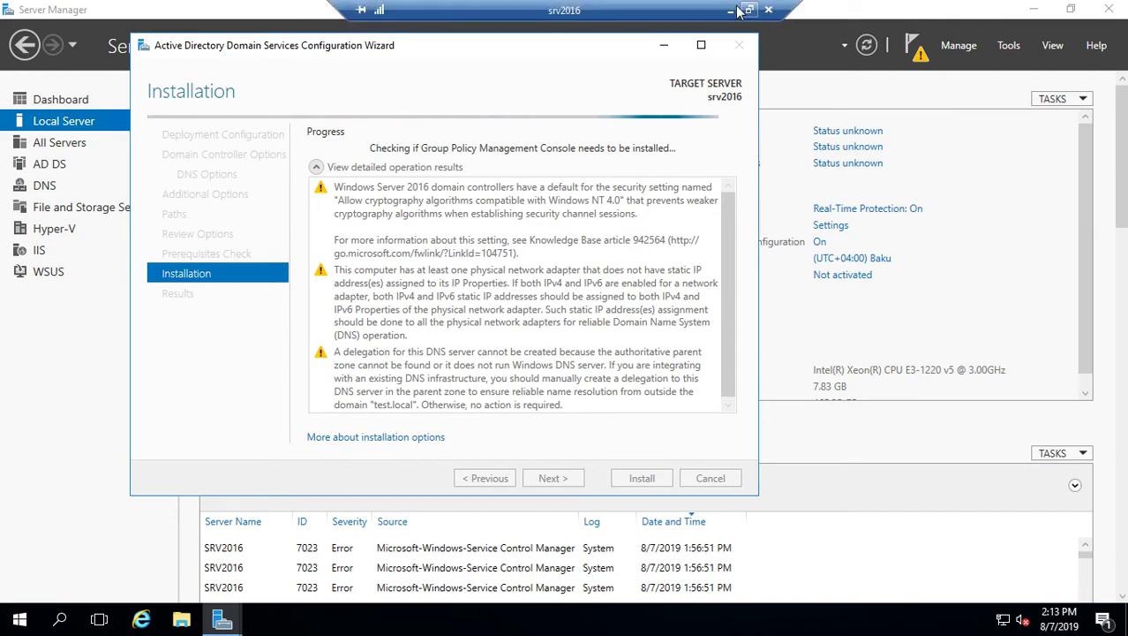
click(764, 7)
click(483, 618)
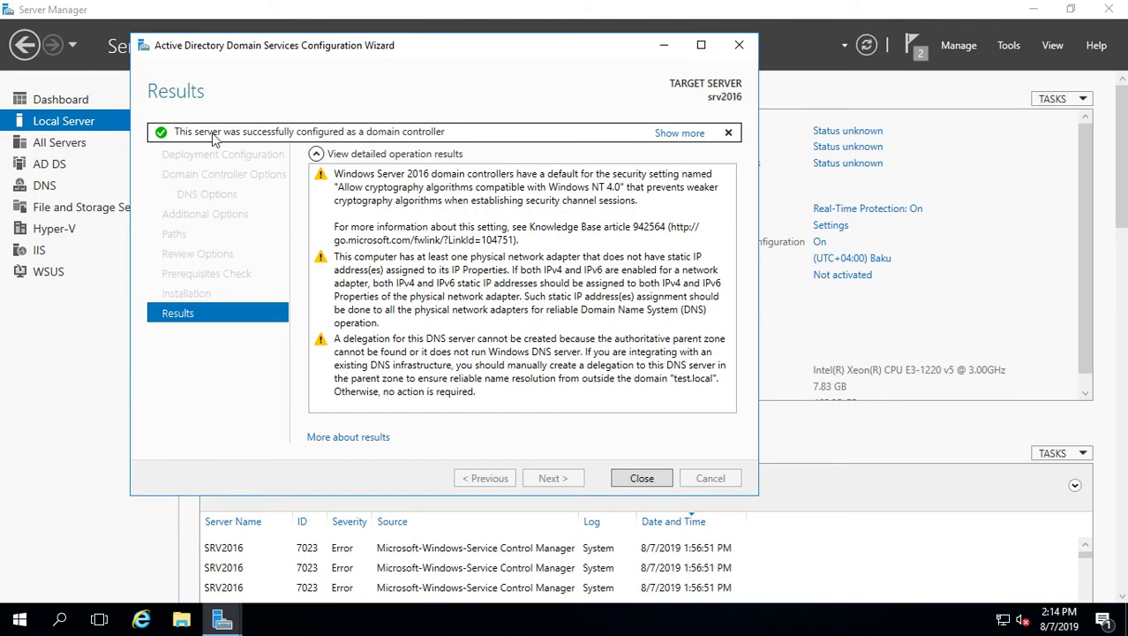
click(642, 479)
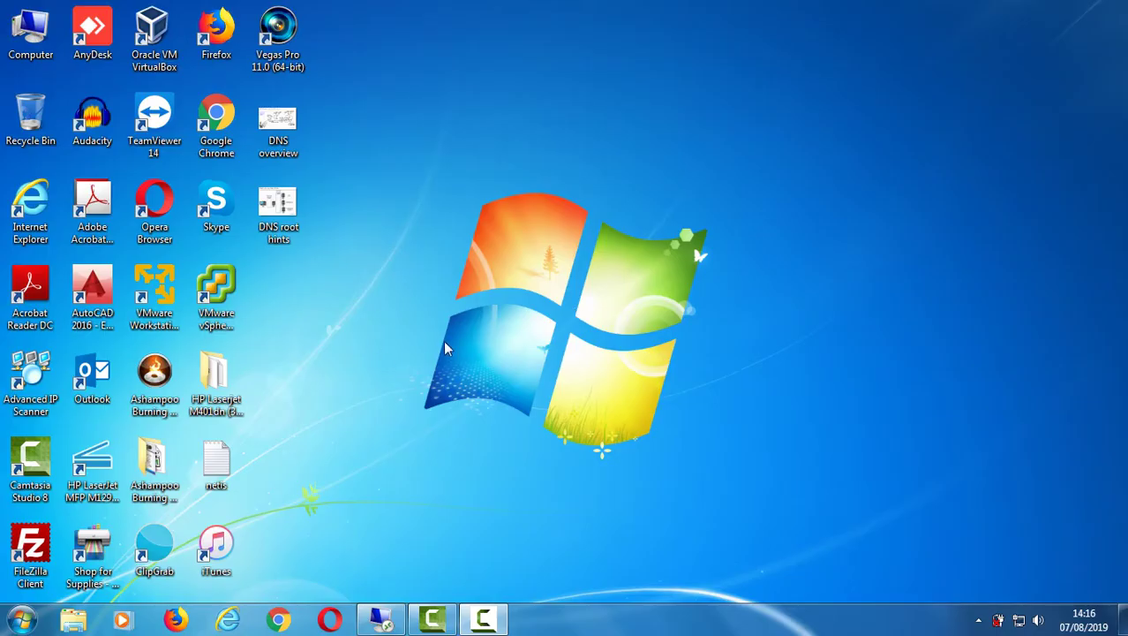
Reconnect over Remote Desktop to srv2016, signing in with the domain administrator password
click(484, 620)
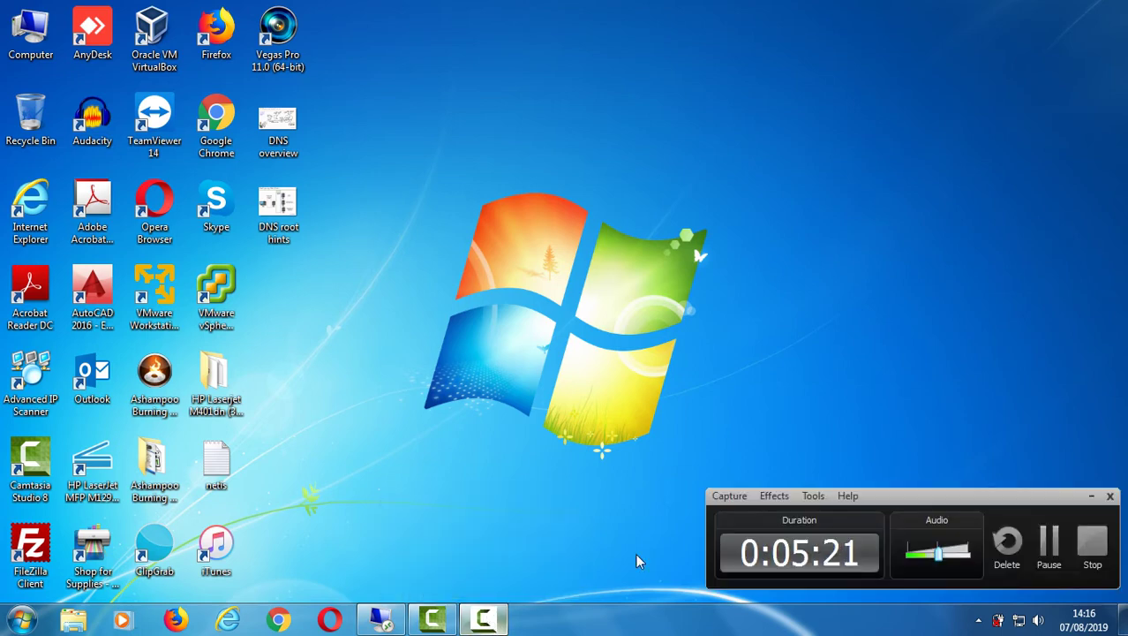
click(1049, 544)
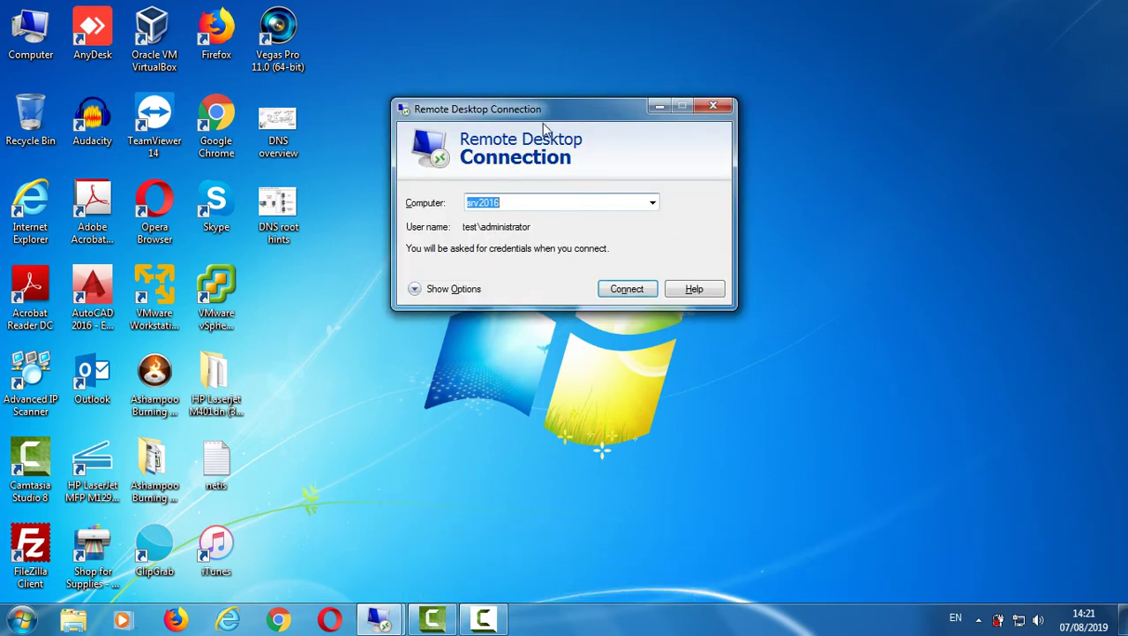
drag(544, 128, 584, 140)
click(649, 301)
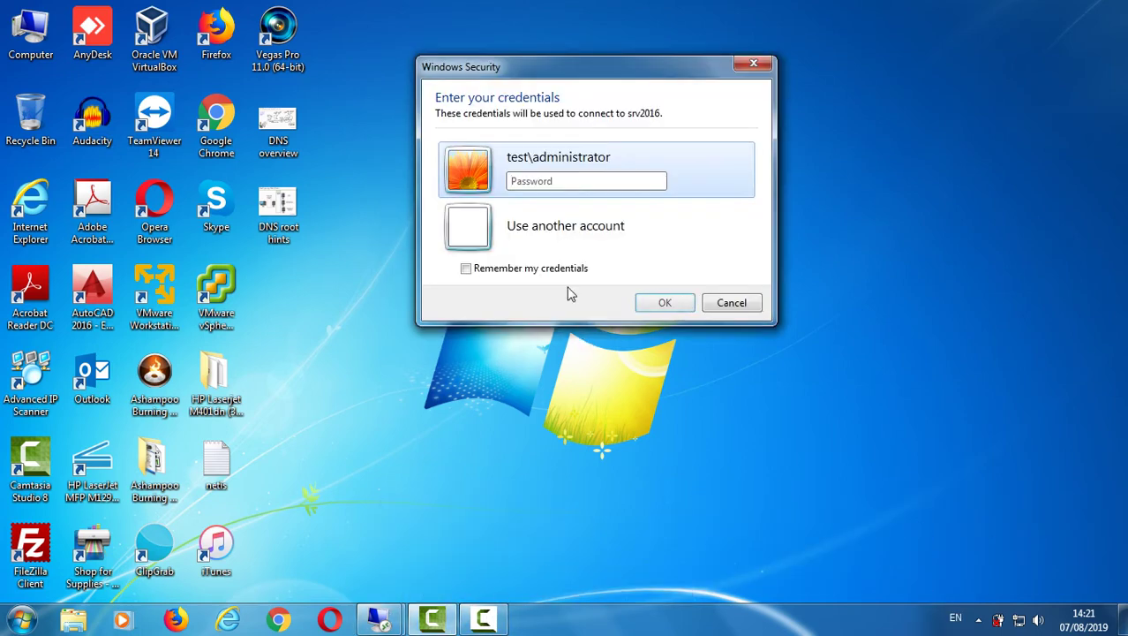
click(545, 182)
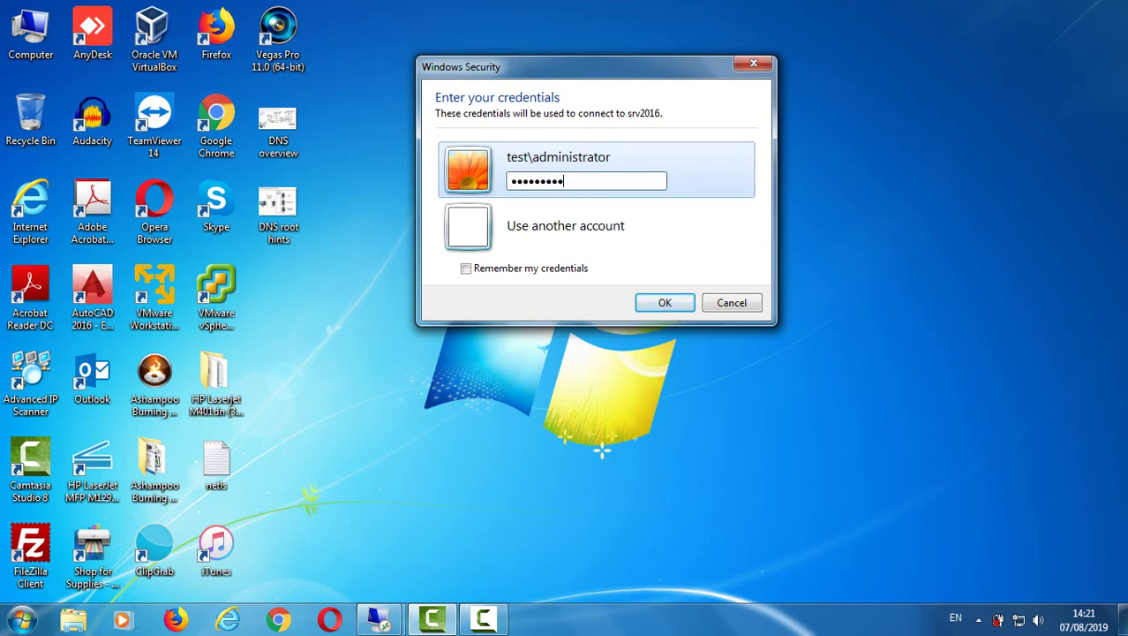
key(Return)
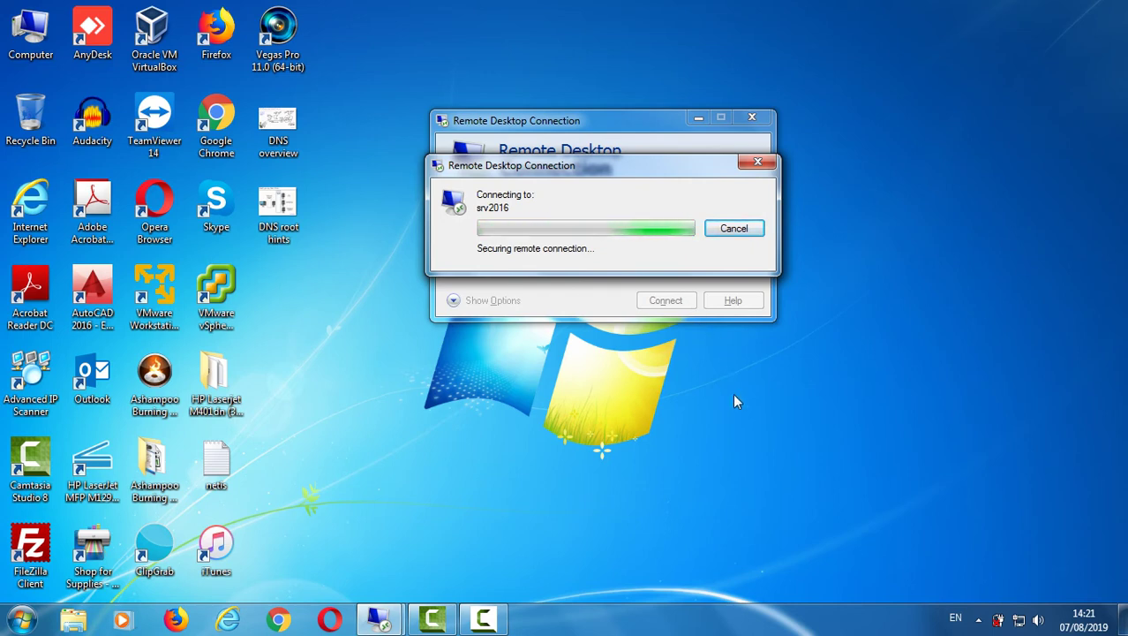
click(483, 618)
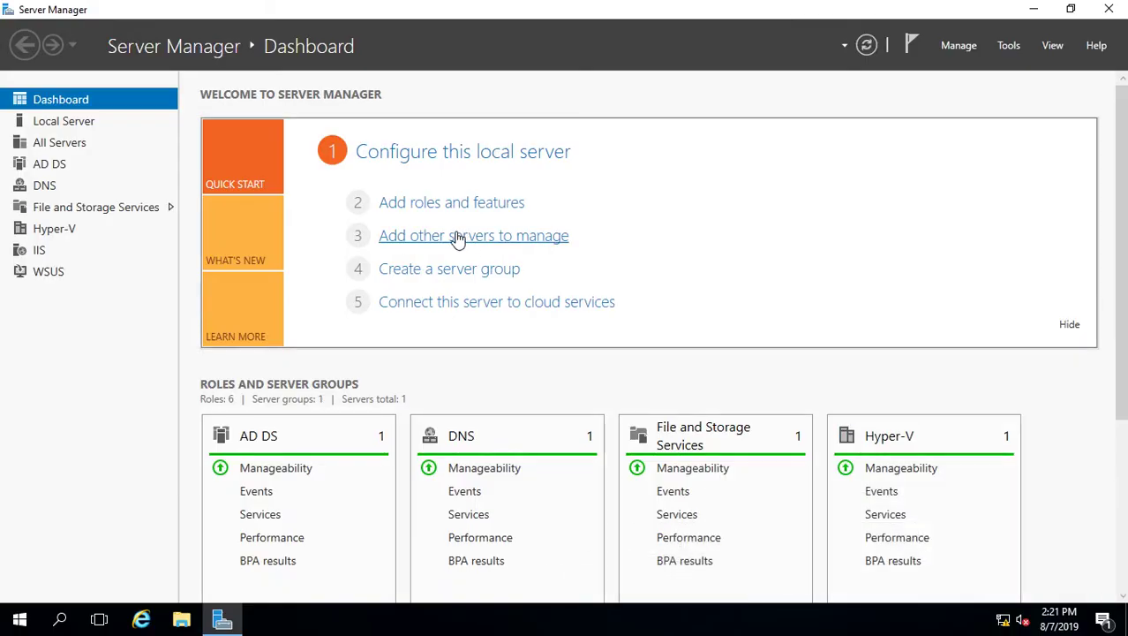
Check the Local Server page shows srv2016 in test.local, then minimize and switch toward srv2016-2's session
click(56, 124)
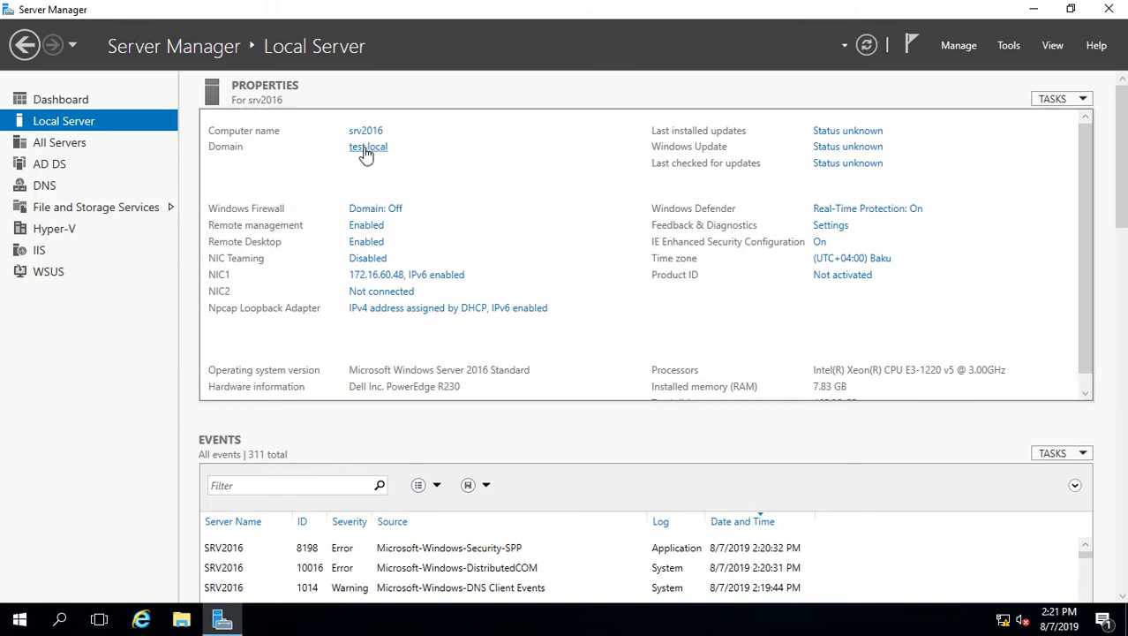
mouse_move(788, 7)
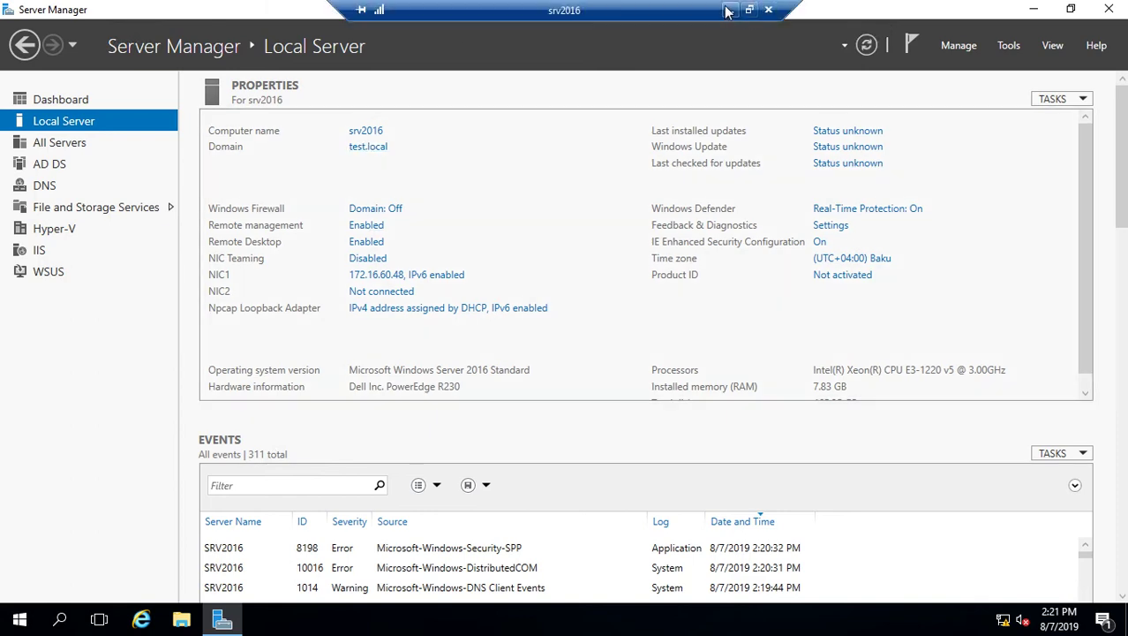
click(730, 10)
click(383, 620)
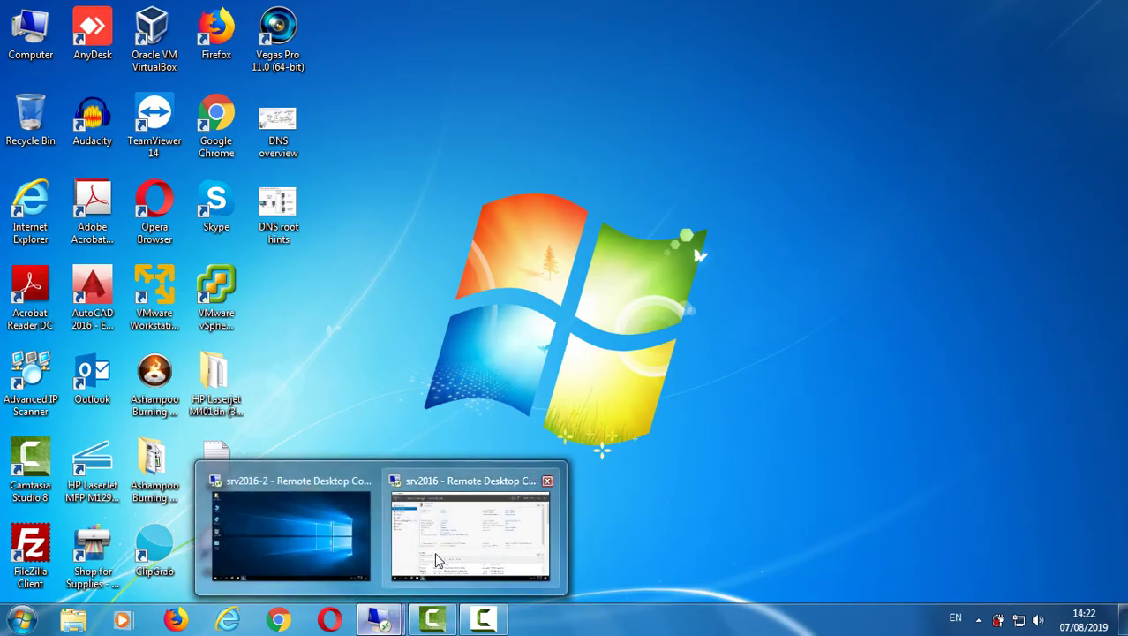
Verify via This PC properties that srv2016-2 is still in workgroup ICT, then return to Server Manager
click(332, 530)
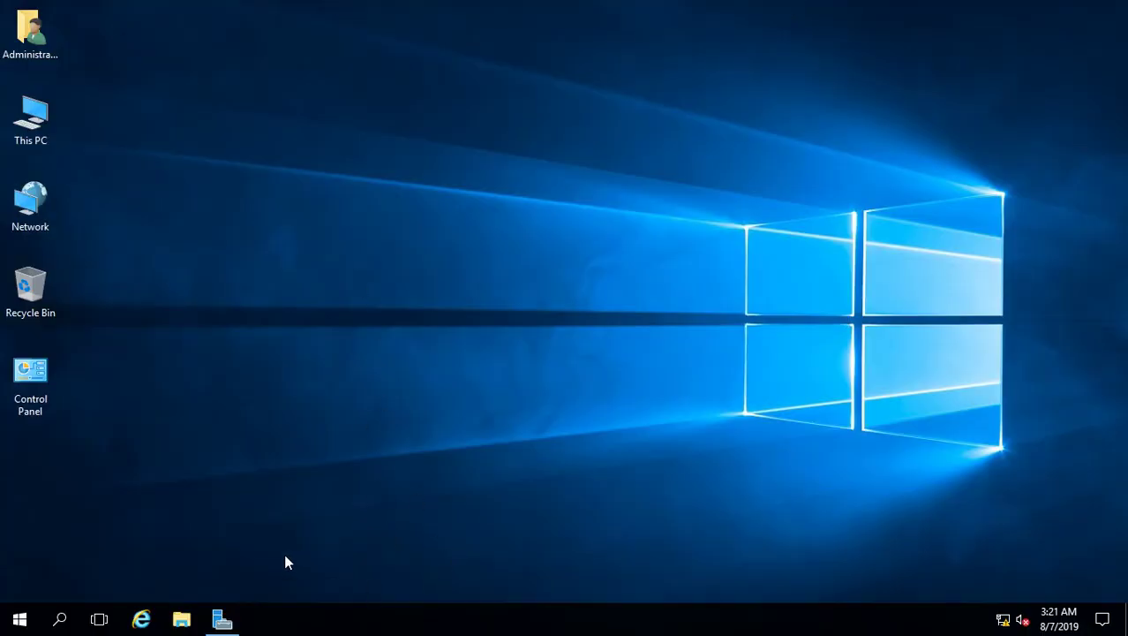
right_click(28, 120)
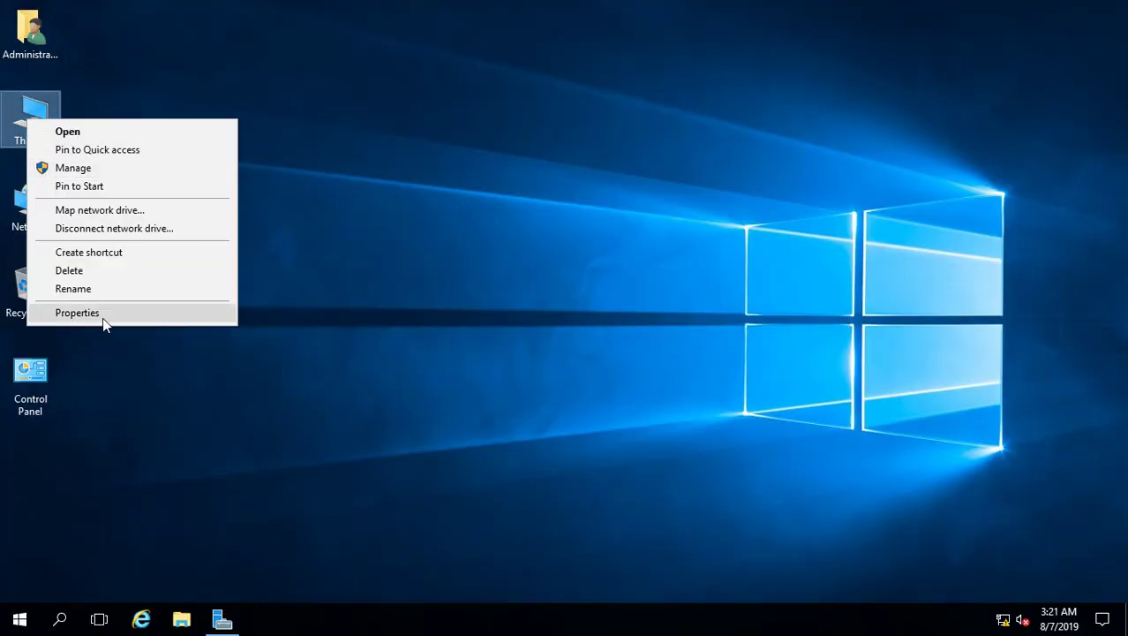
click(104, 314)
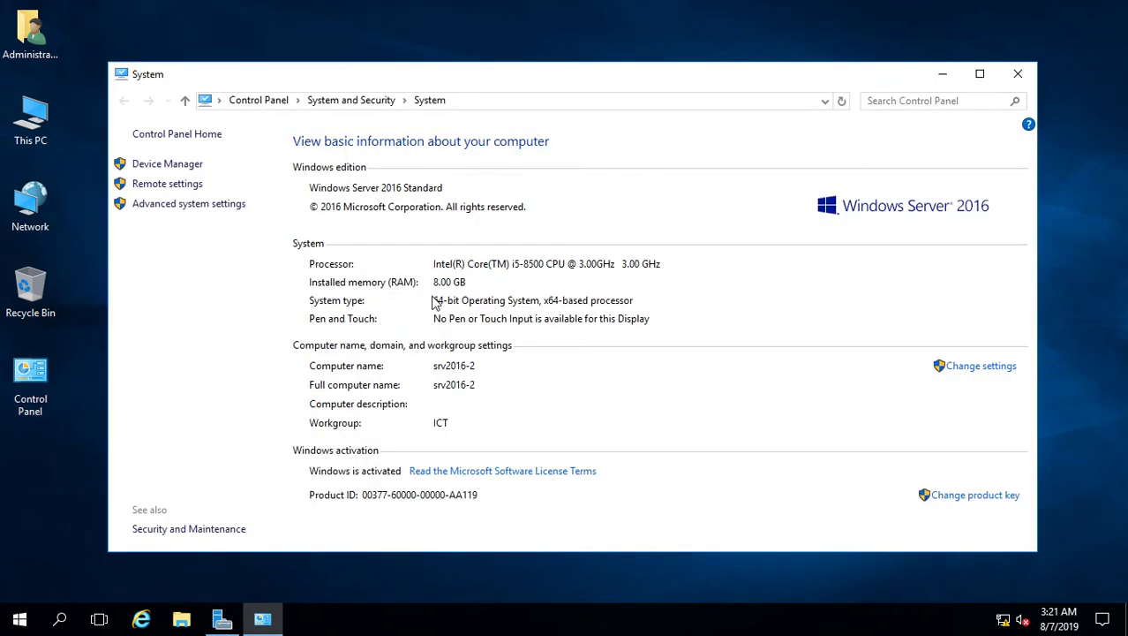
click(969, 371)
click(314, 228)
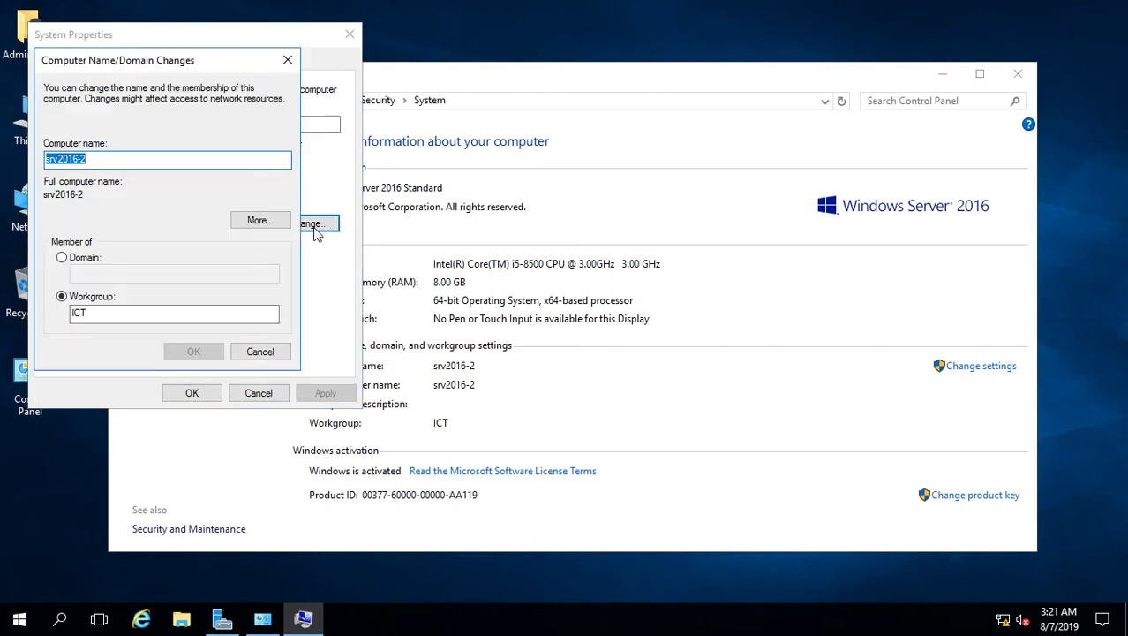
click(287, 59)
click(349, 34)
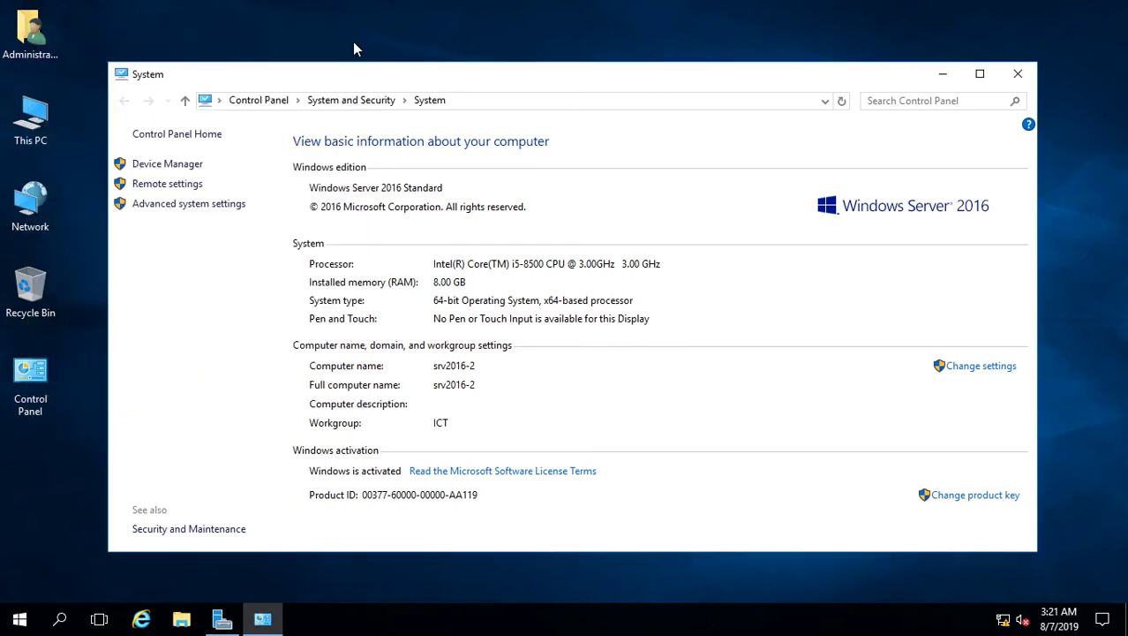
click(942, 74)
click(222, 618)
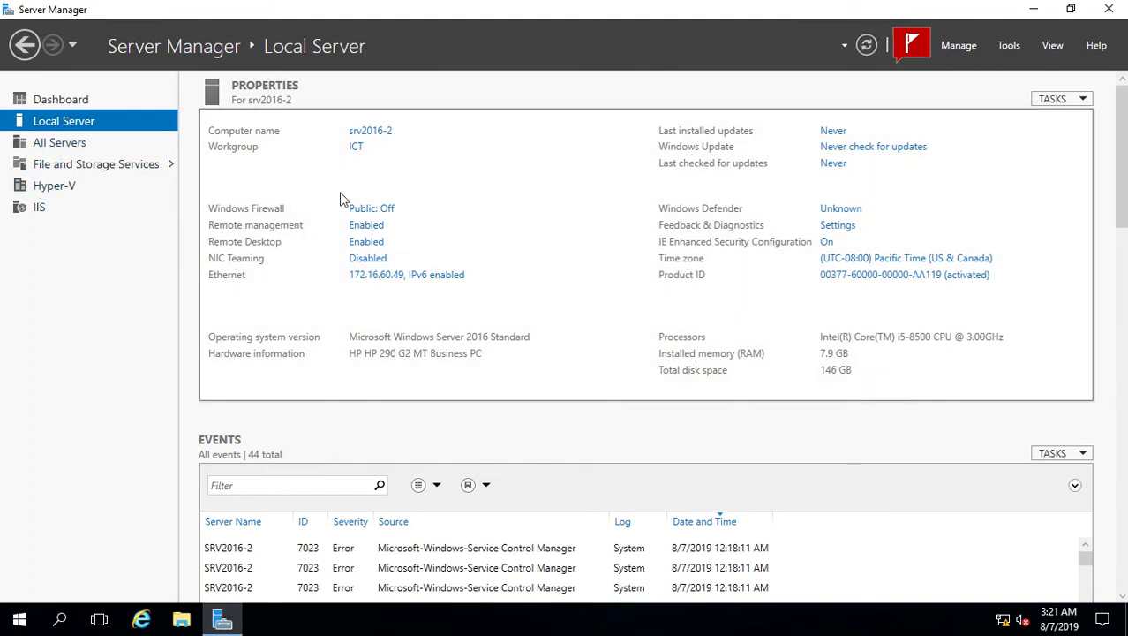
Change srv2016-2's membership to domain test.local, authenticating as the domain administrator
click(356, 152)
click(354, 267)
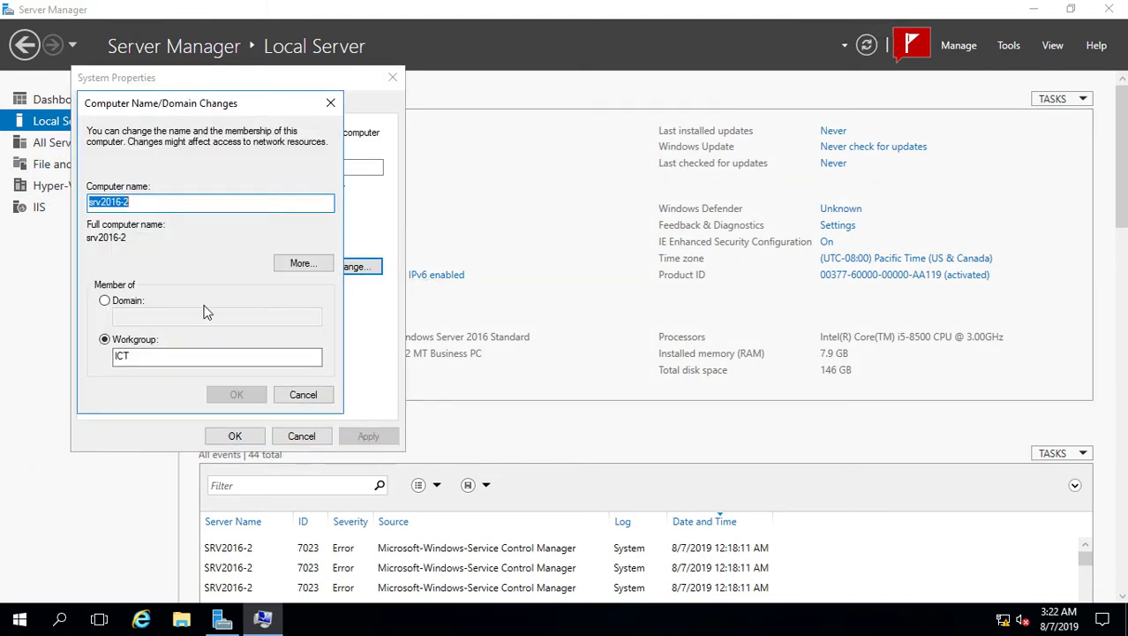
click(105, 301)
text(test.local)
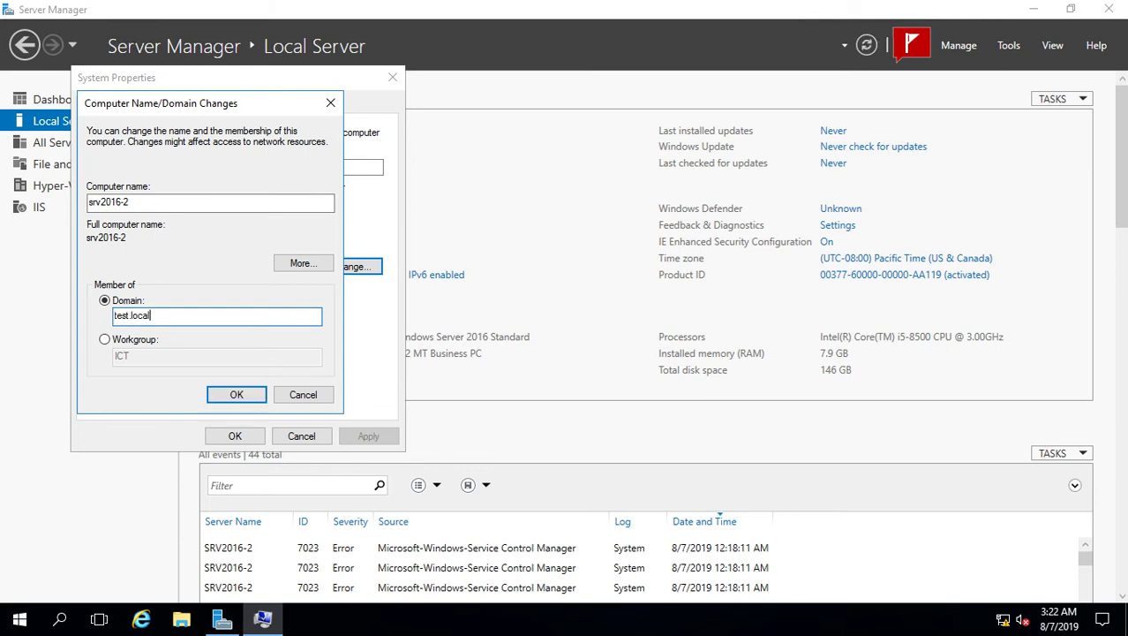
click(226, 394)
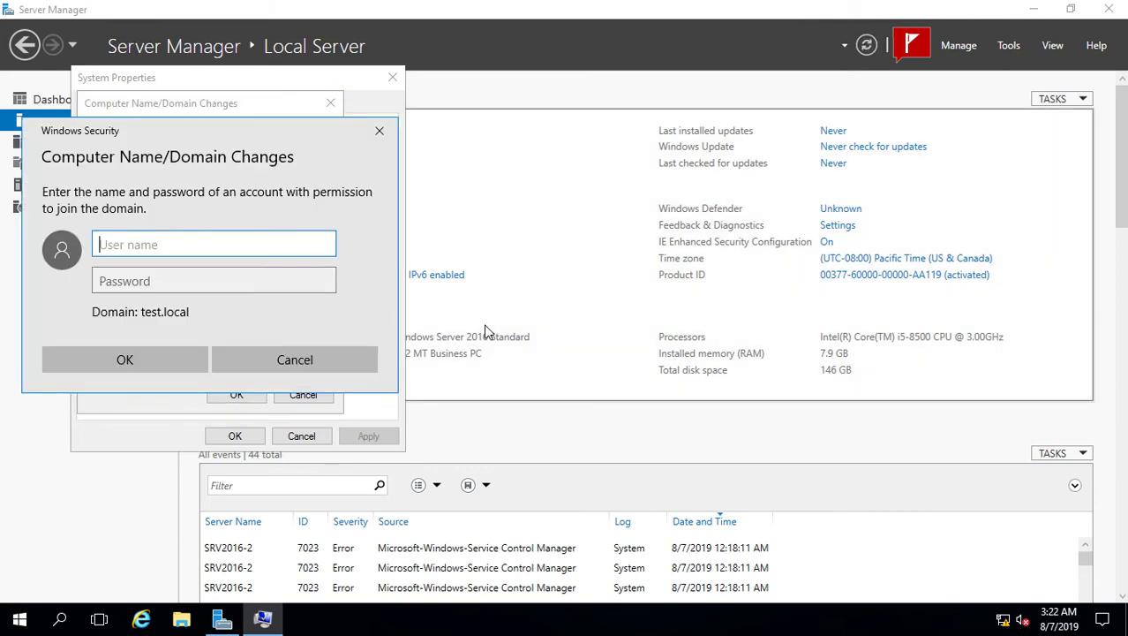
text(admi)
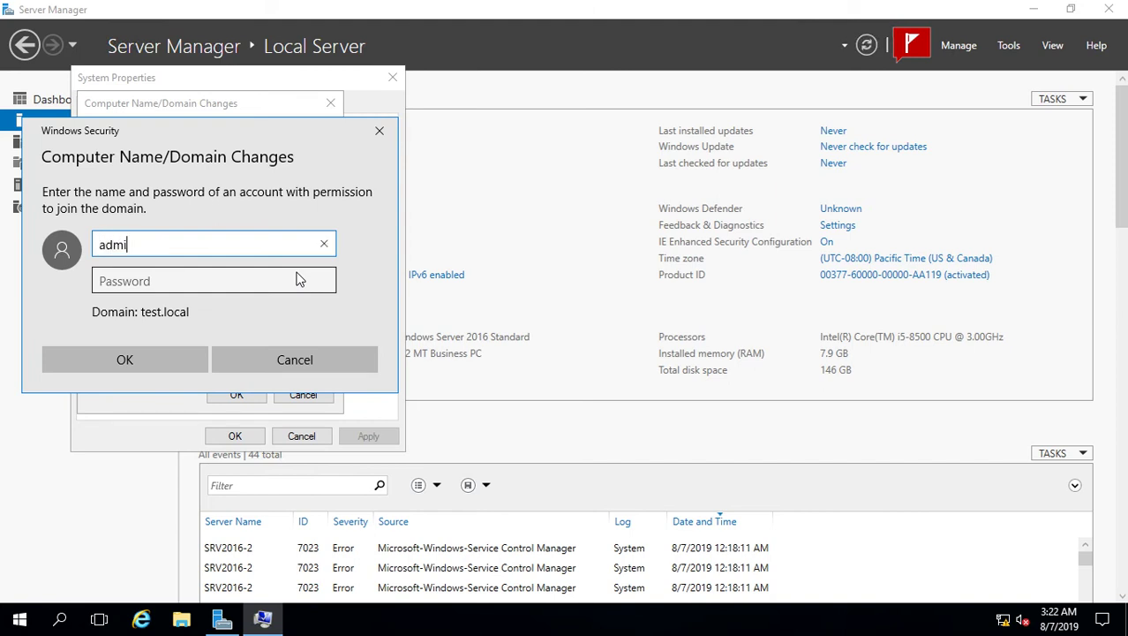
text(nistrator)
key(Tab)
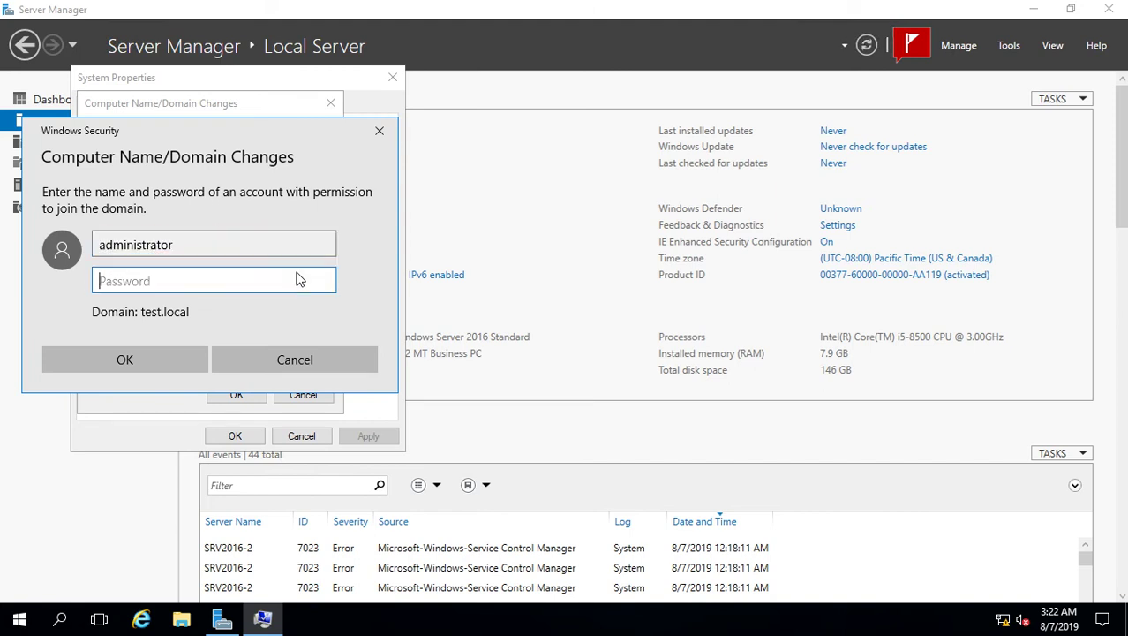
text(••)
click(136, 360)
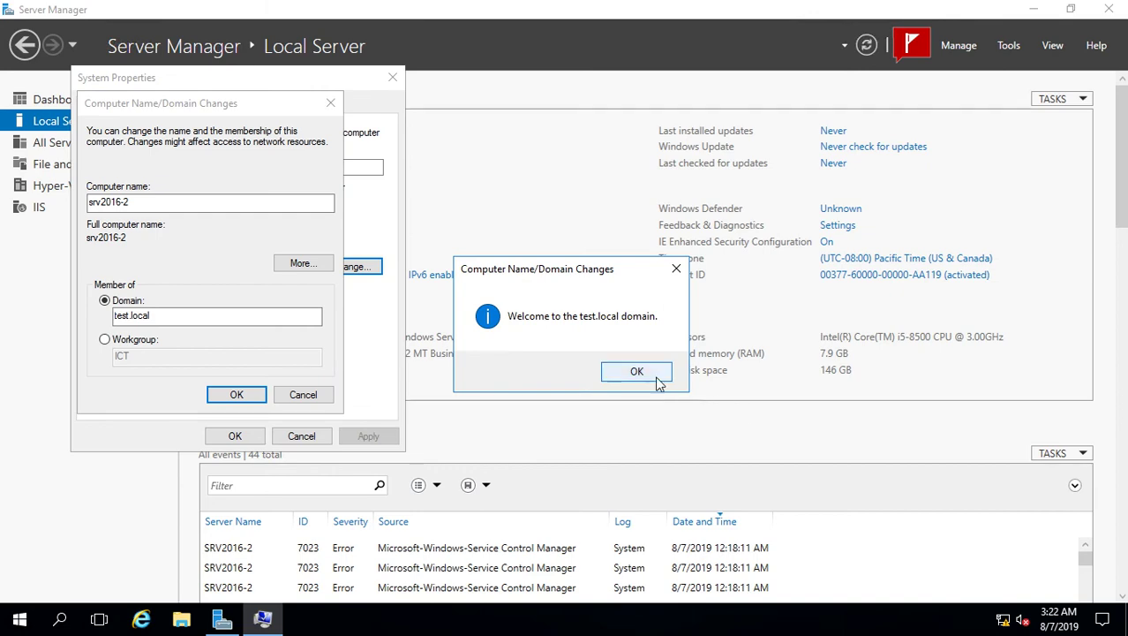
Dismiss the welcome and restart notices, close System Properties, and restart the server now
click(658, 378)
click(666, 332)
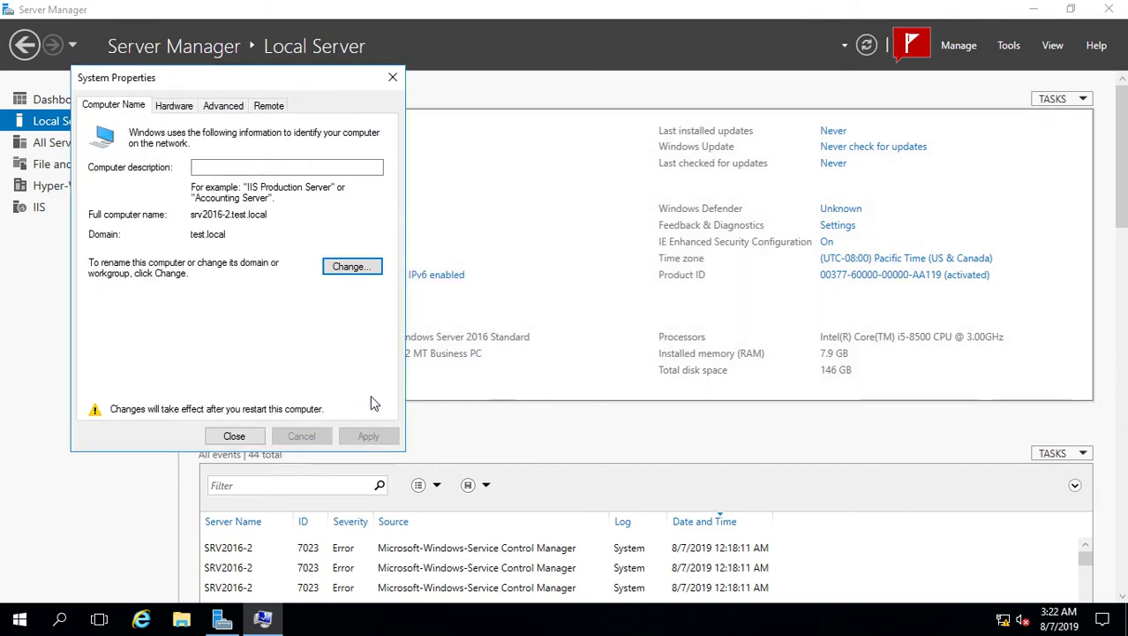
click(234, 437)
click(552, 325)
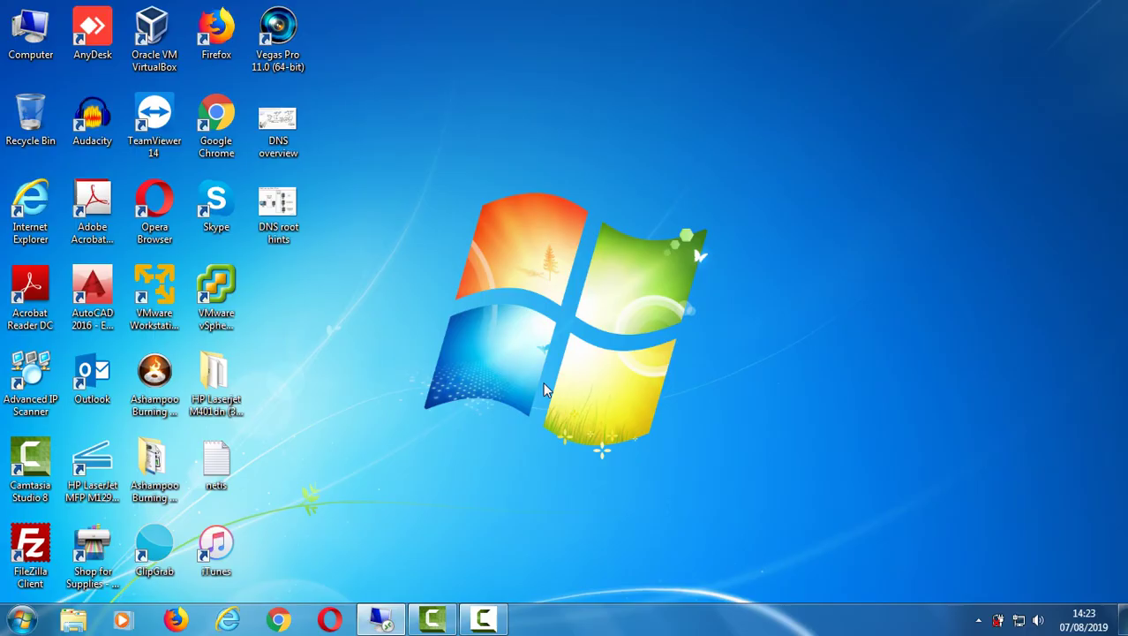
Reconnect to srv2016-2 over Remote Desktop using another account, the test domain administrator, and its password
click(484, 618)
click(1048, 541)
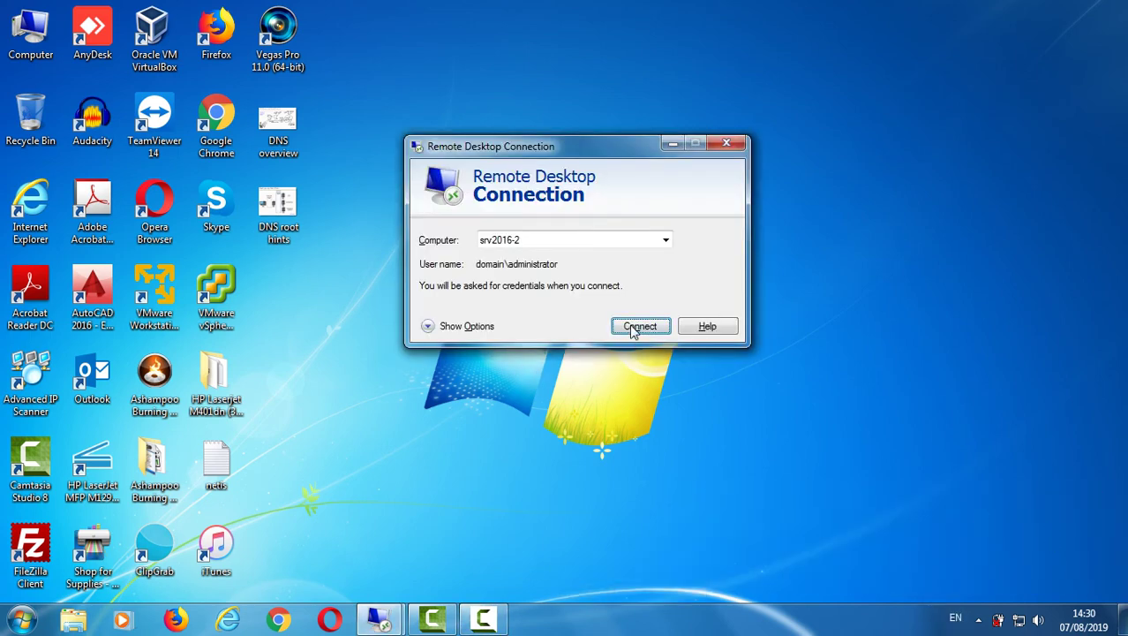
click(638, 327)
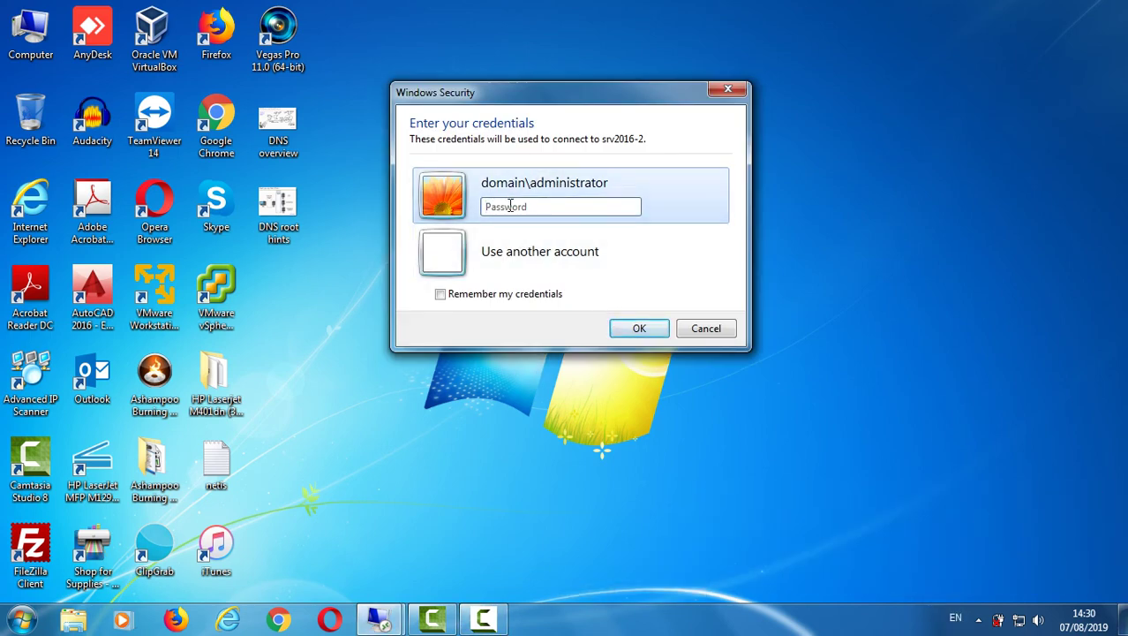
click(526, 255)
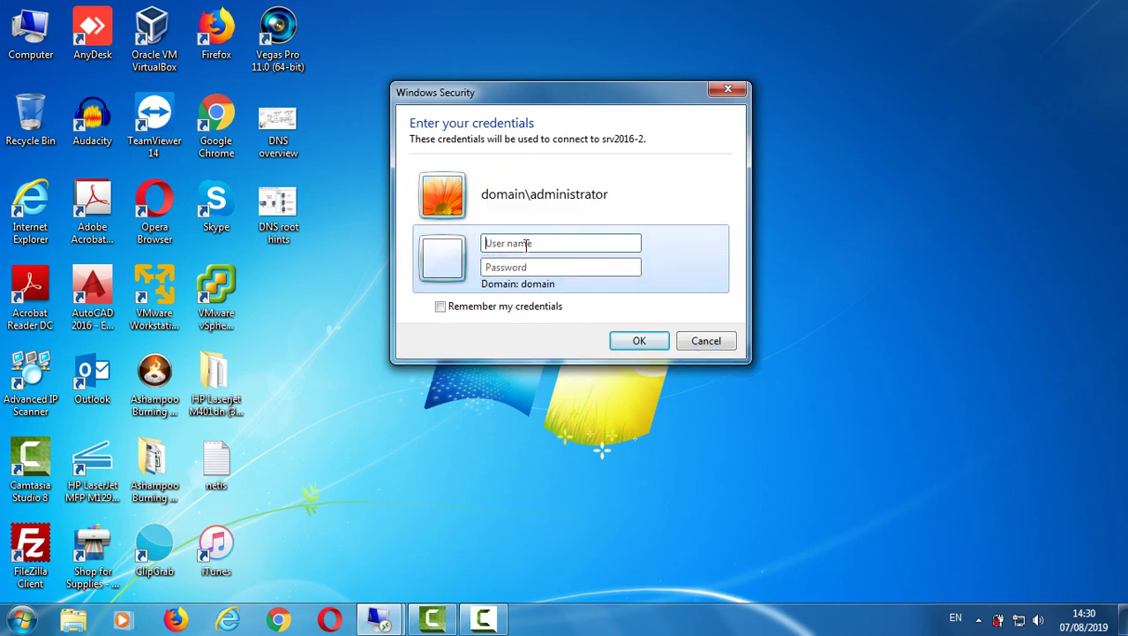
text(test\administrator)
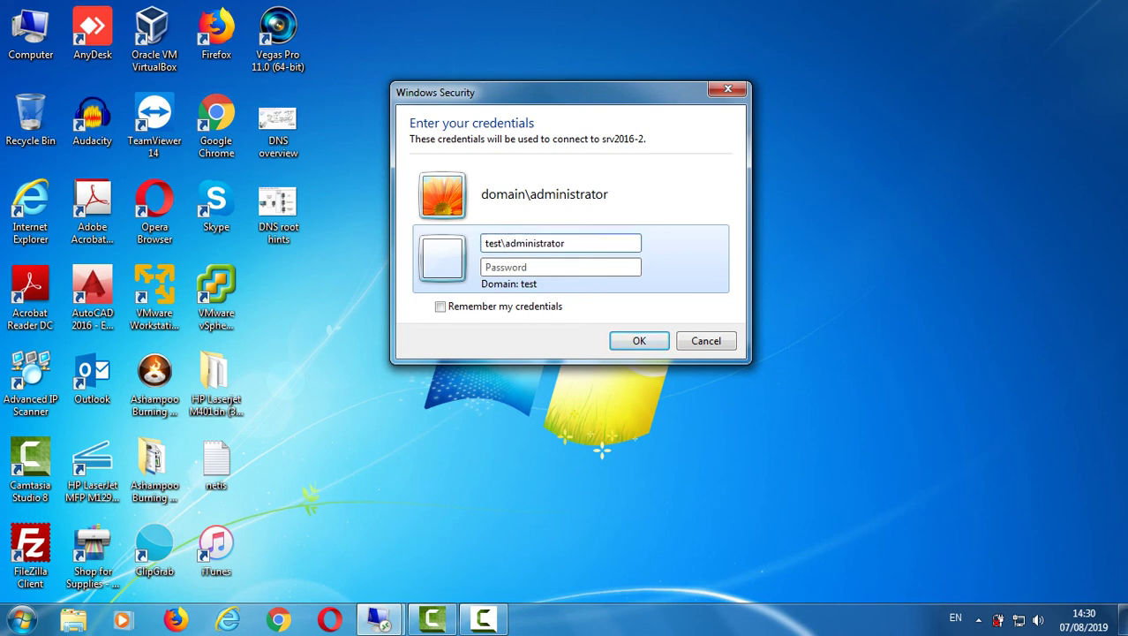
text(••)
key(Return)
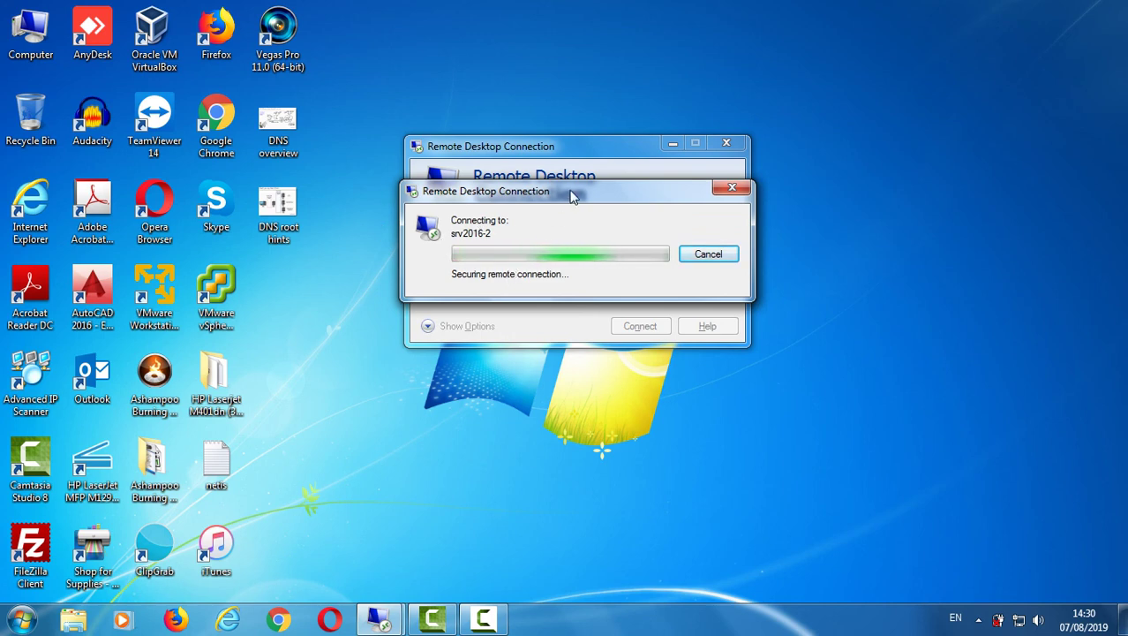
drag(585, 191, 551, 188)
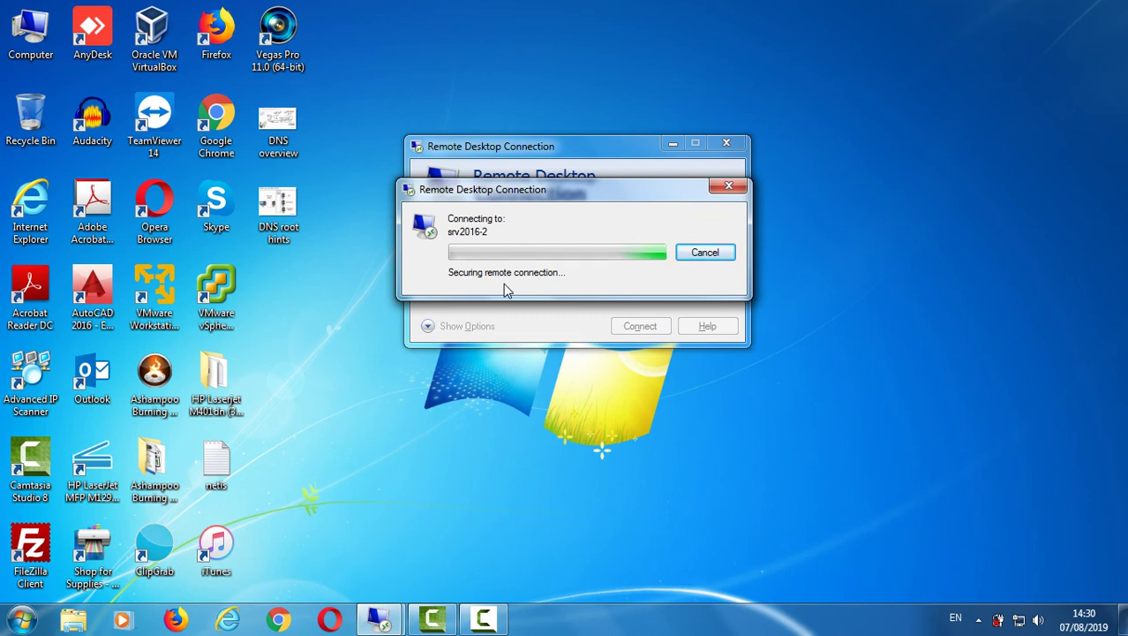
click(483, 618)
click(1048, 543)
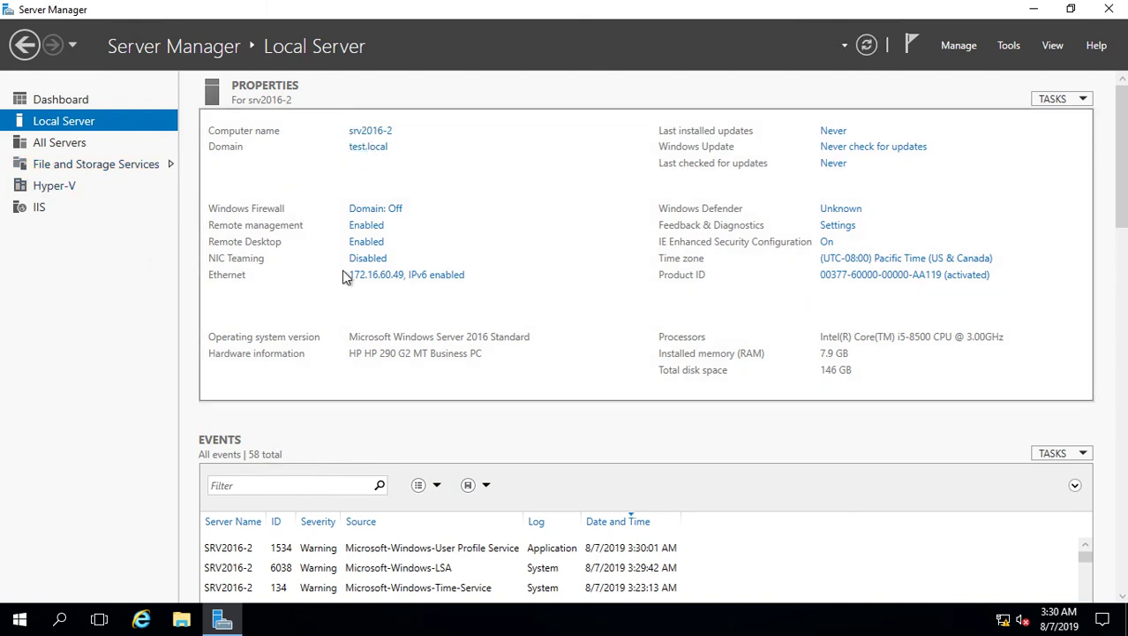
click(377, 283)
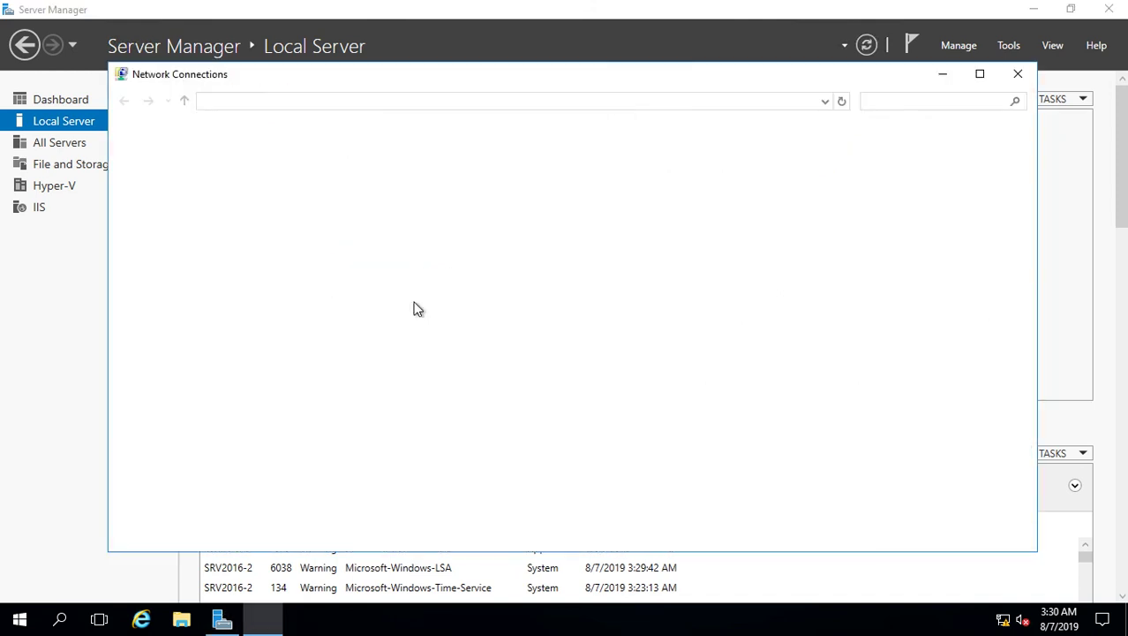
click(172, 178)
right_click(171, 178)
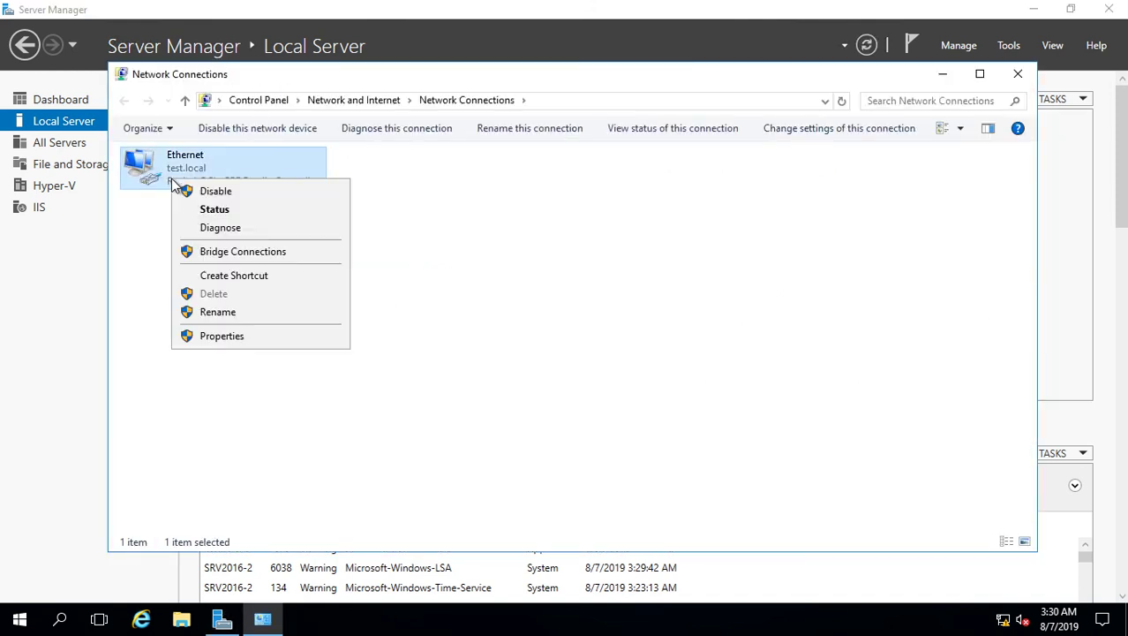
click(222, 337)
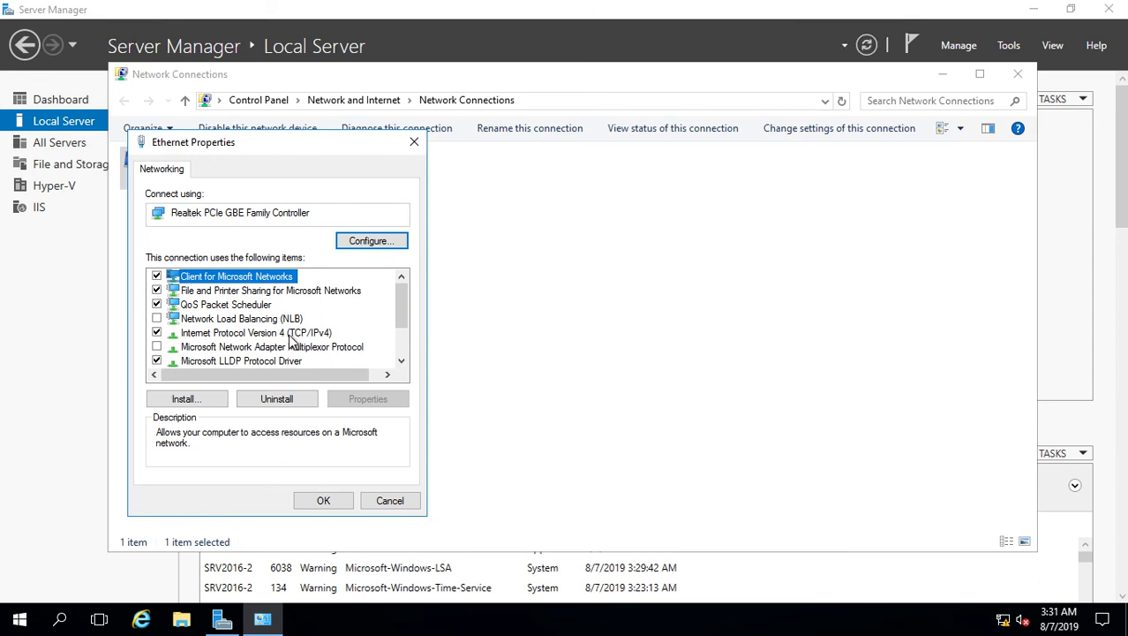
double_click(289, 335)
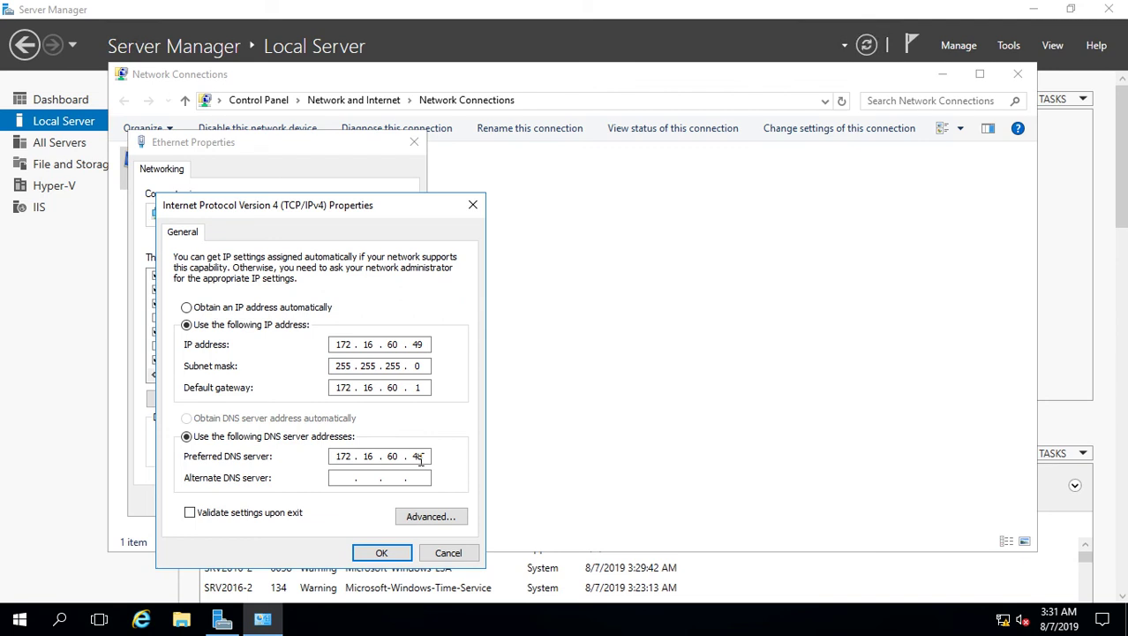
click(449, 553)
click(403, 503)
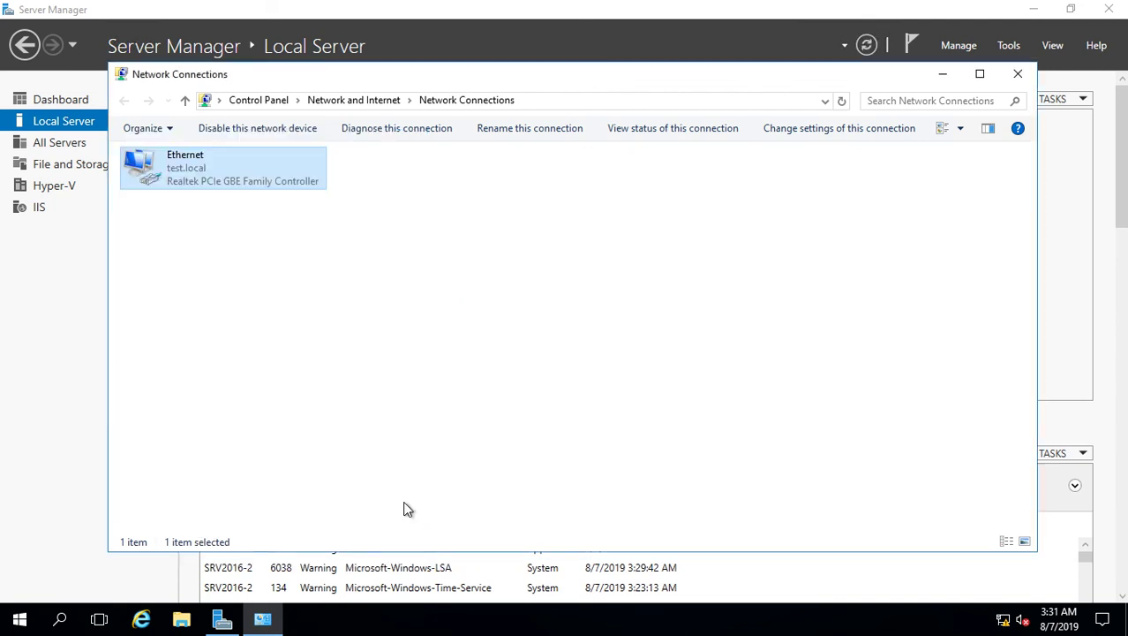
click(1017, 74)
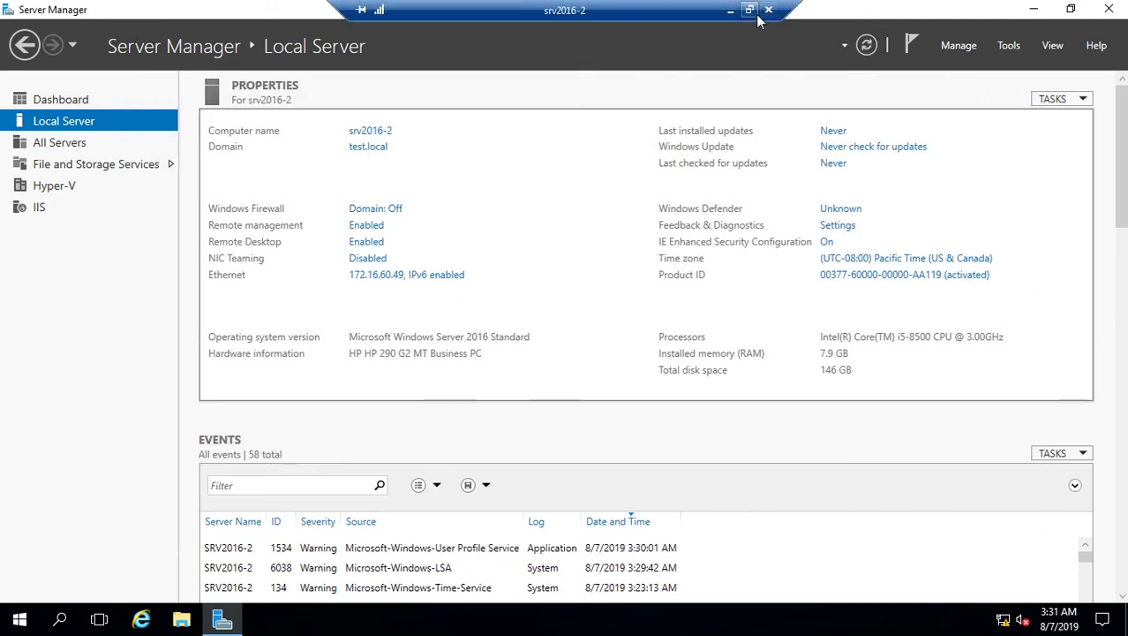